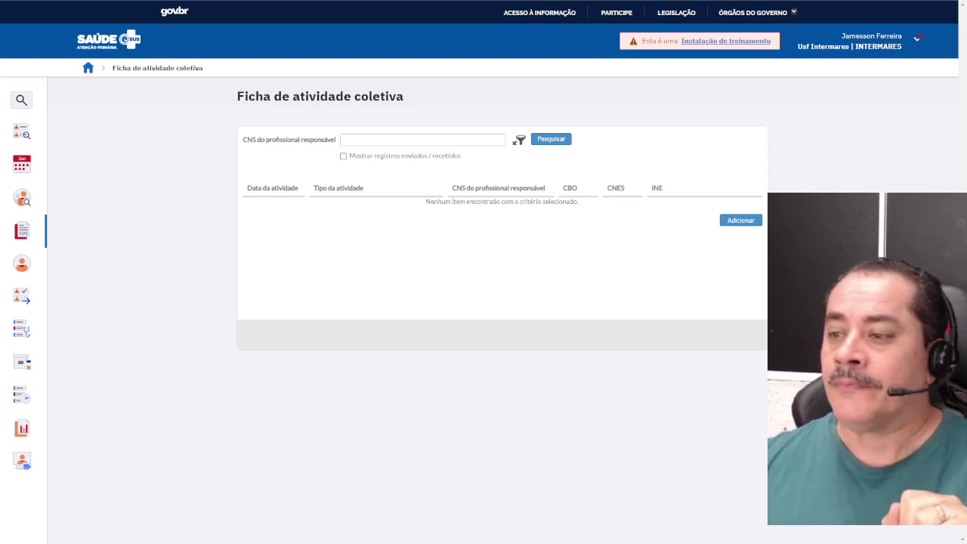
- Open the Atividade coletiva records in the CDS module
mouse_move(46, 195)
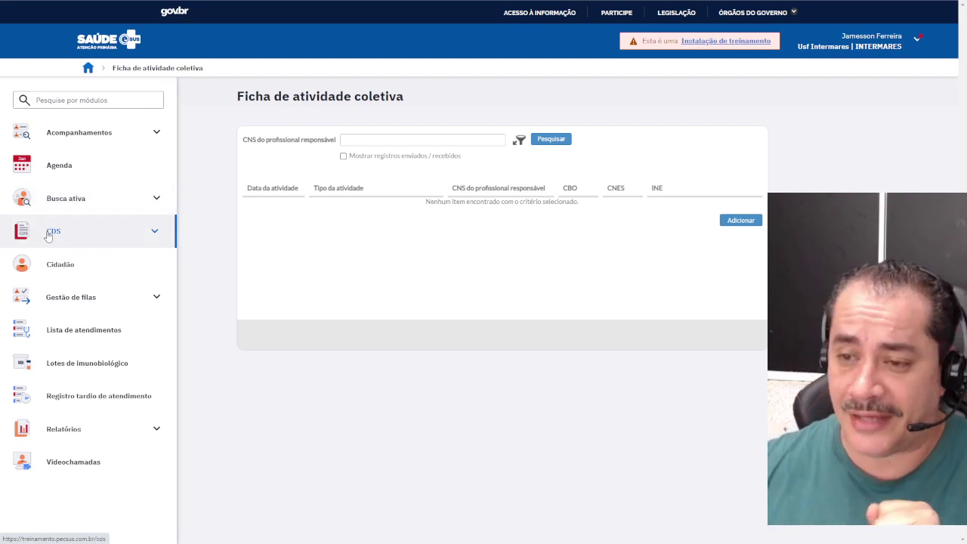
click(49, 237)
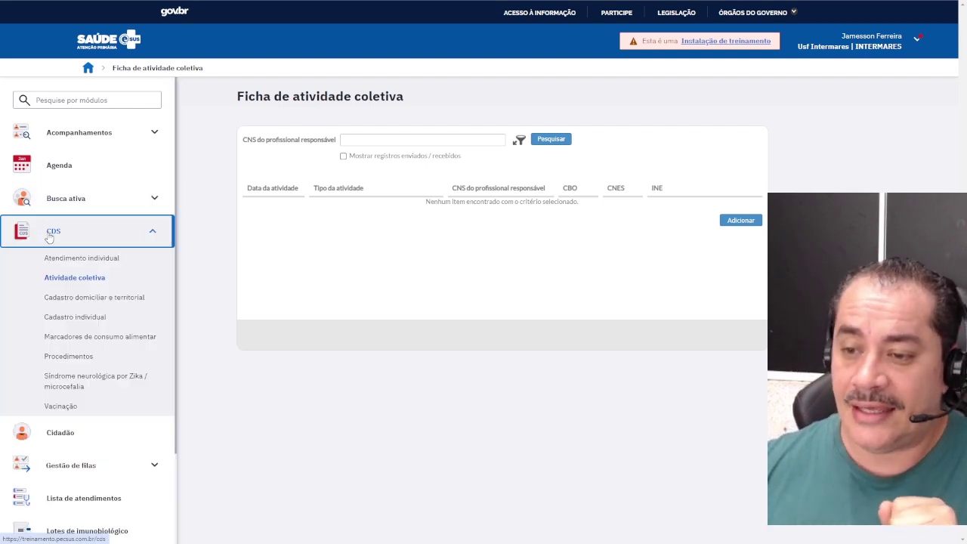
click(67, 284)
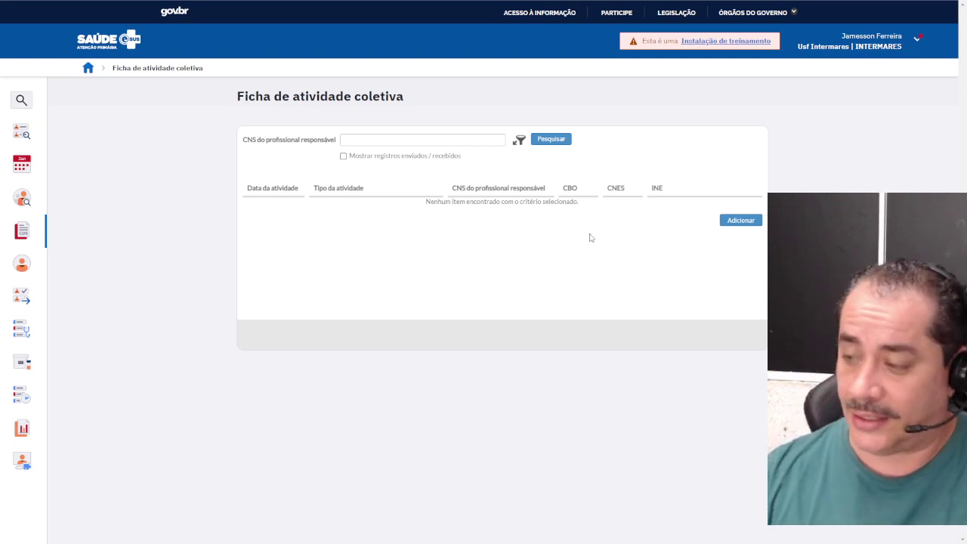
- Add a new collective activity record and dismiss the required-field alert
key(ctrl+plus)
key(ctrl+plus)
key(ctrl+plus)
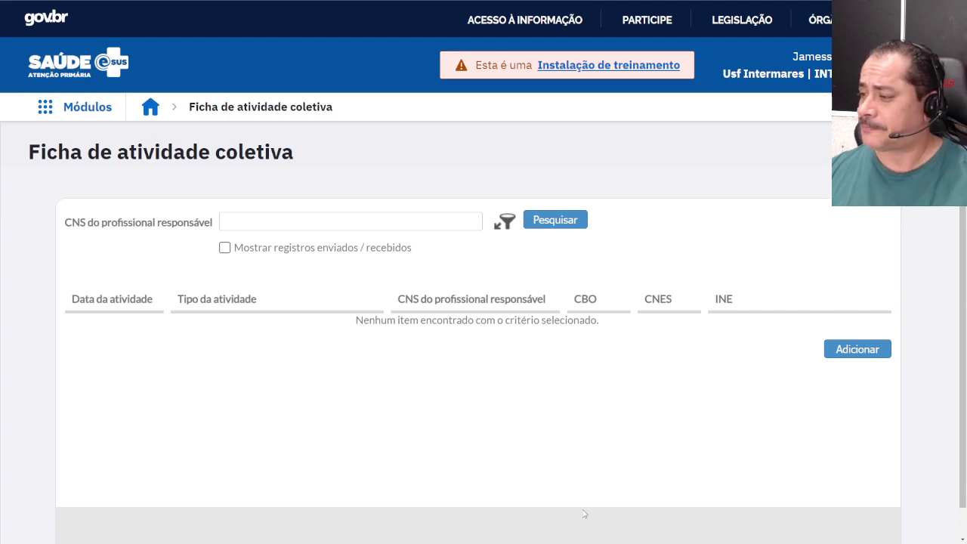
click(856, 350)
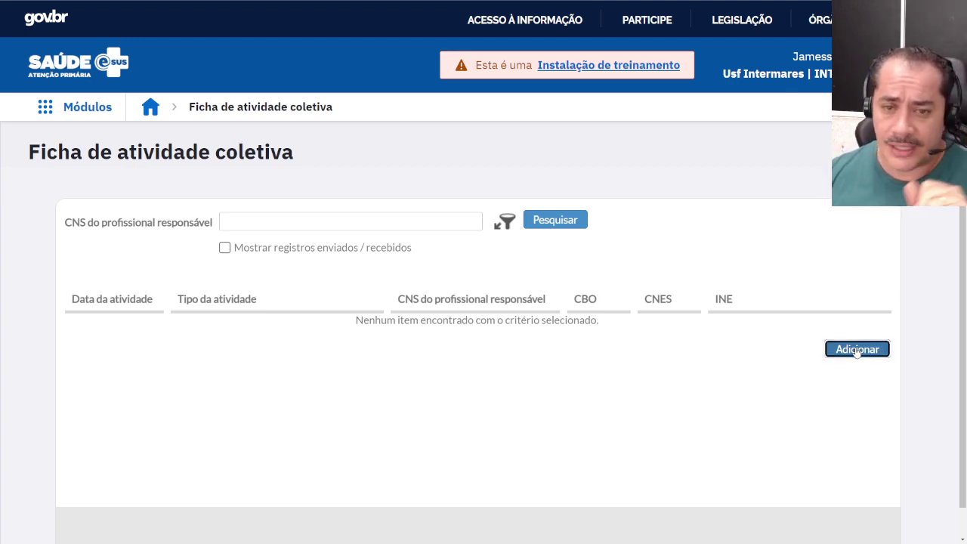
click(835, 350)
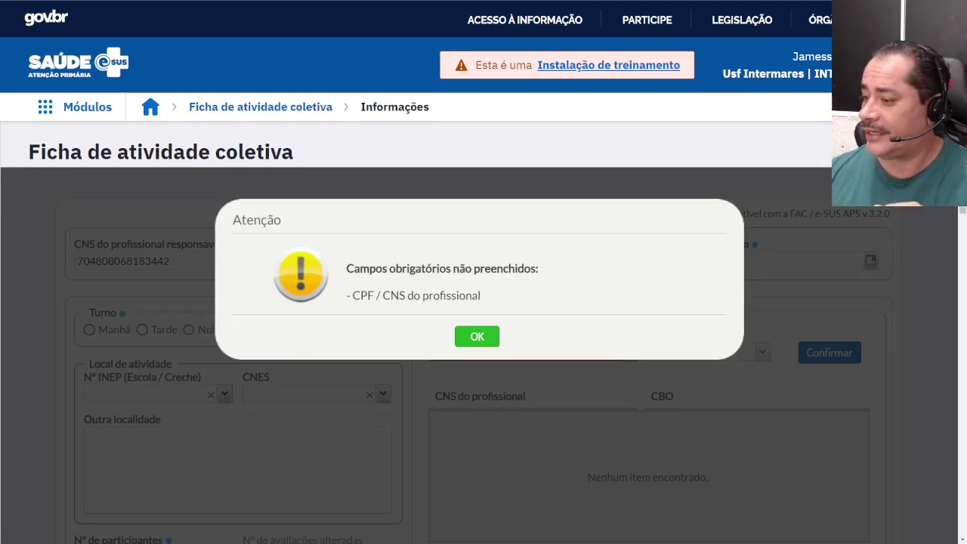
click(489, 336)
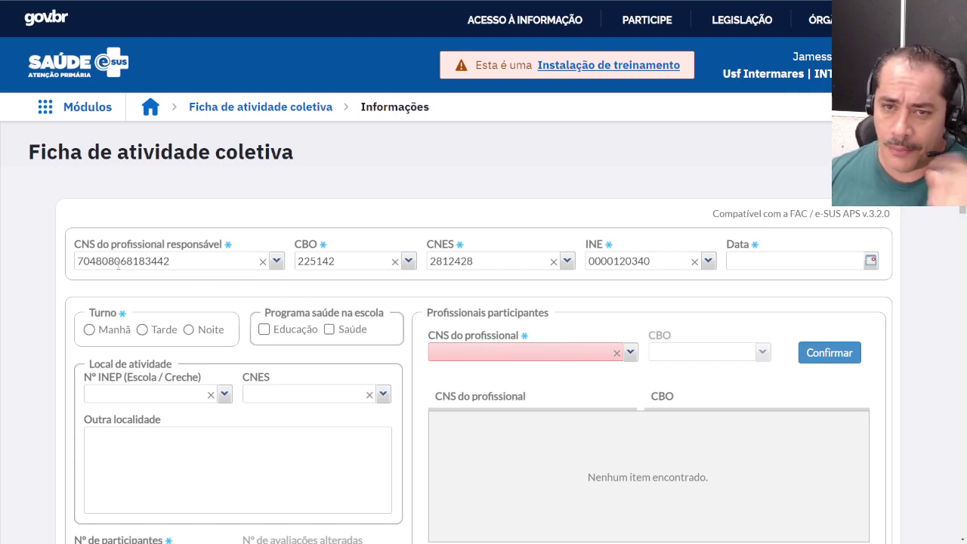
- Review the responsible professional's prefilled CNS, CBO, CNES and INE fields in the form header
double_click(228, 266)
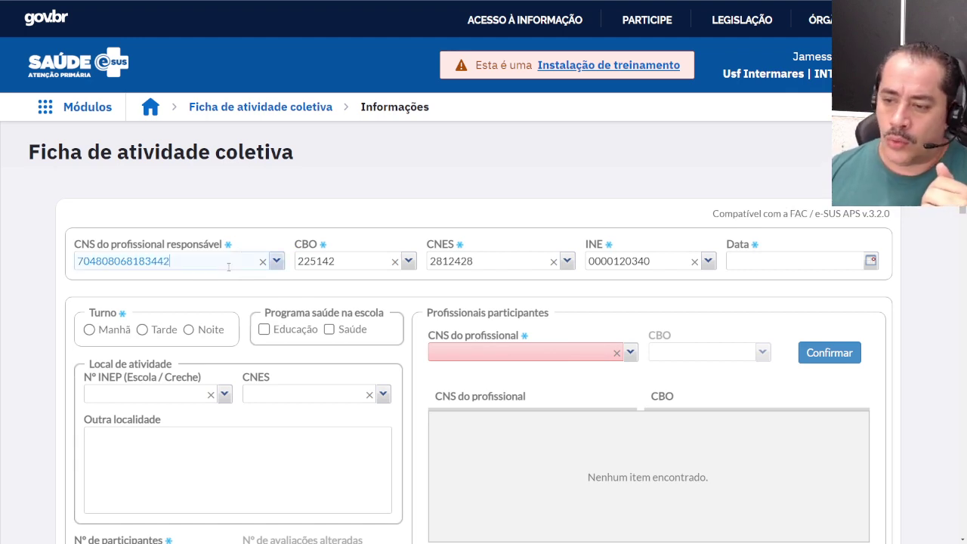
drag(228, 266, 47, 273)
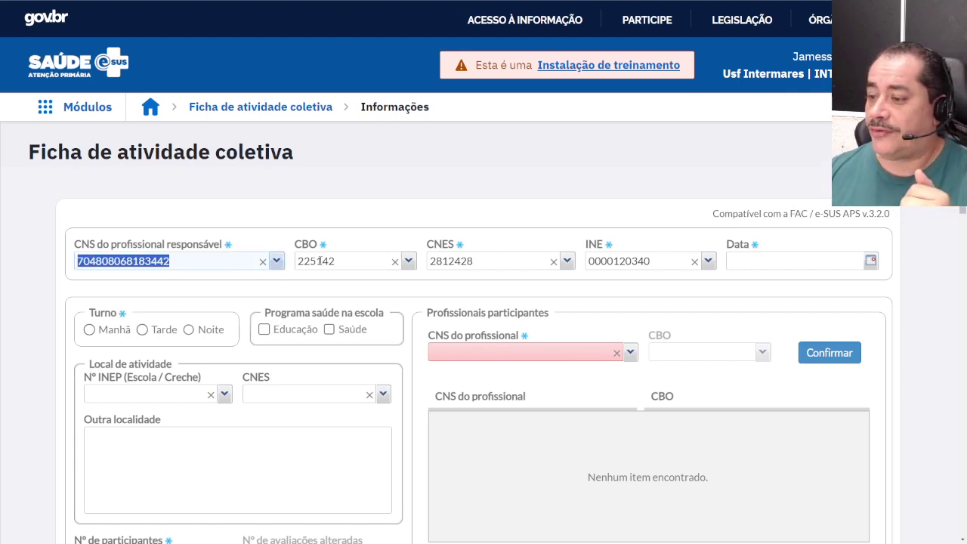
drag(337, 261, 279, 261)
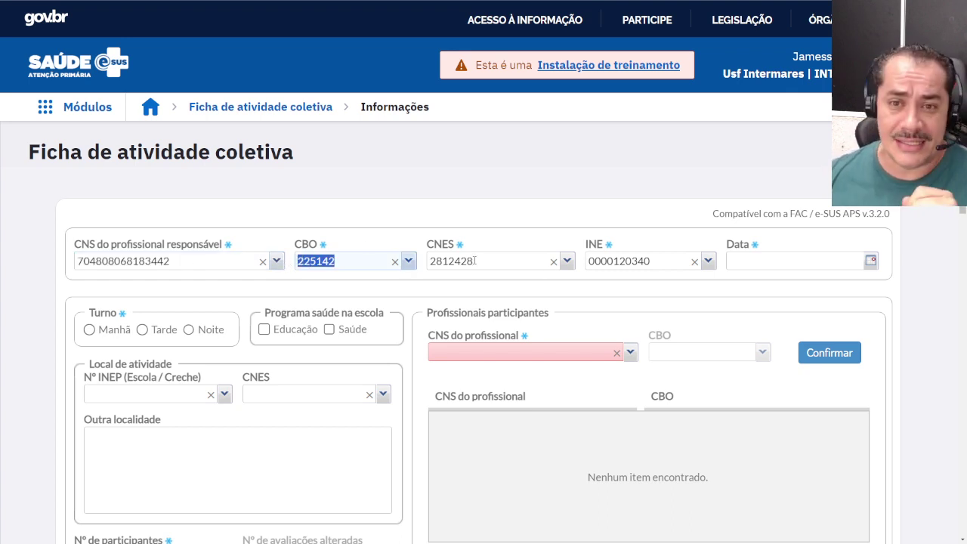
scroll(474, 261, down, 1)
drag(478, 213, 423, 223)
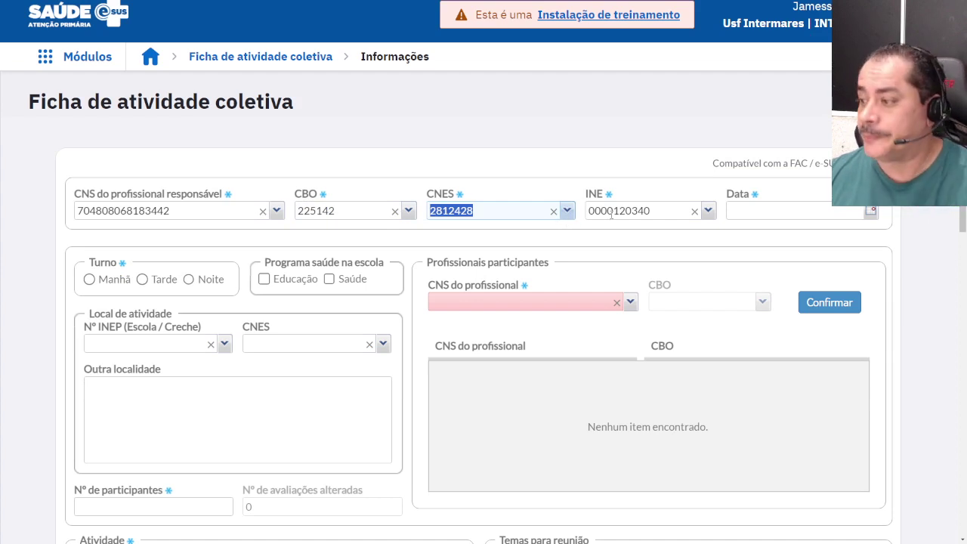
drag(660, 212, 578, 217)
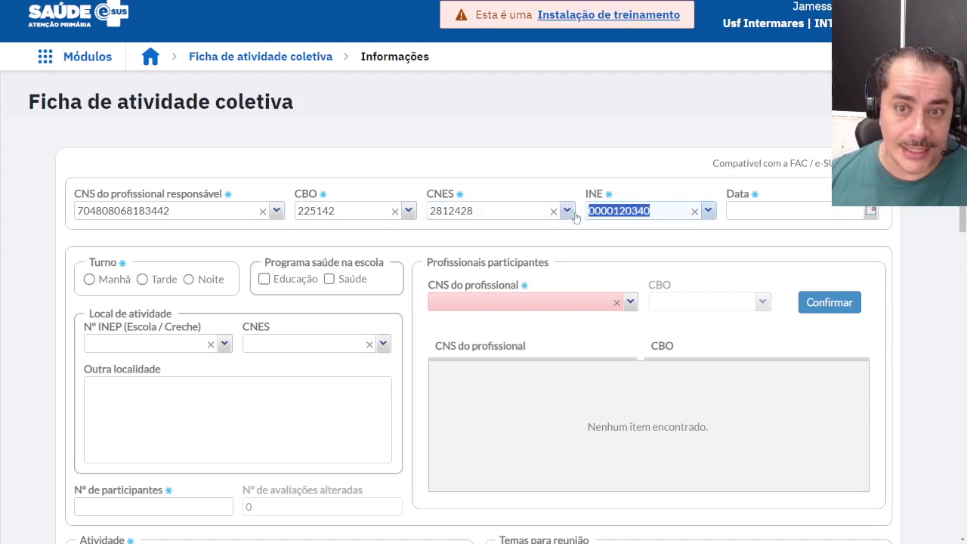
- Set the activity date to 27/02/2024 in the form header
click(746, 212)
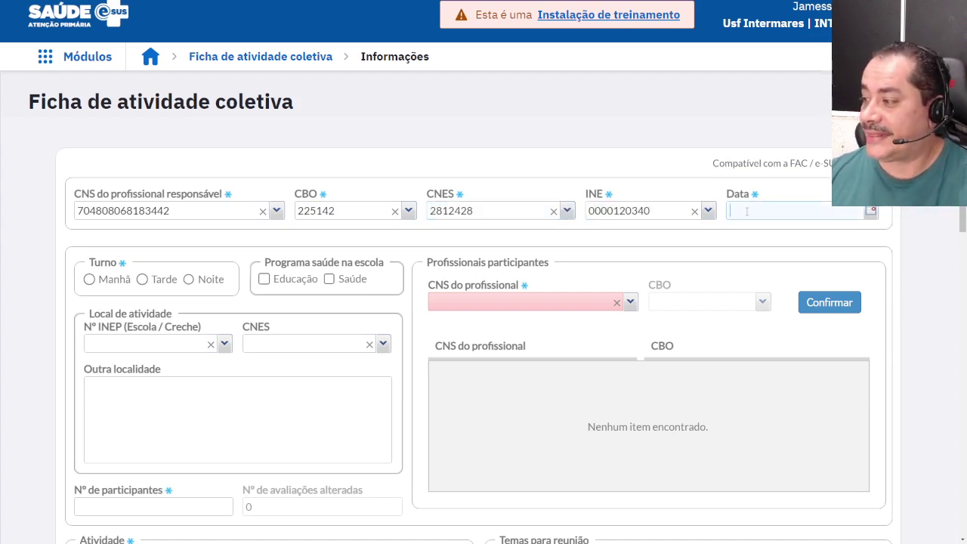
click(874, 215)
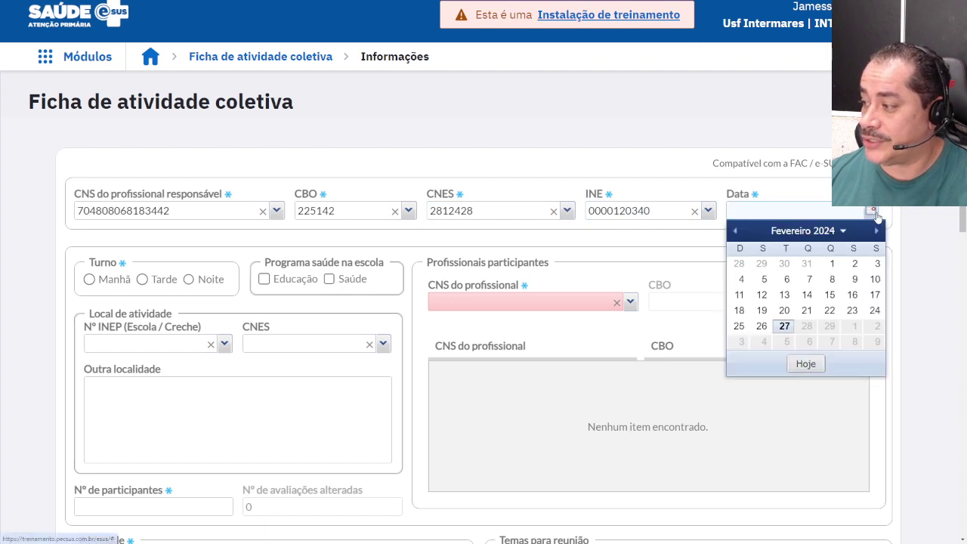
click(784, 326)
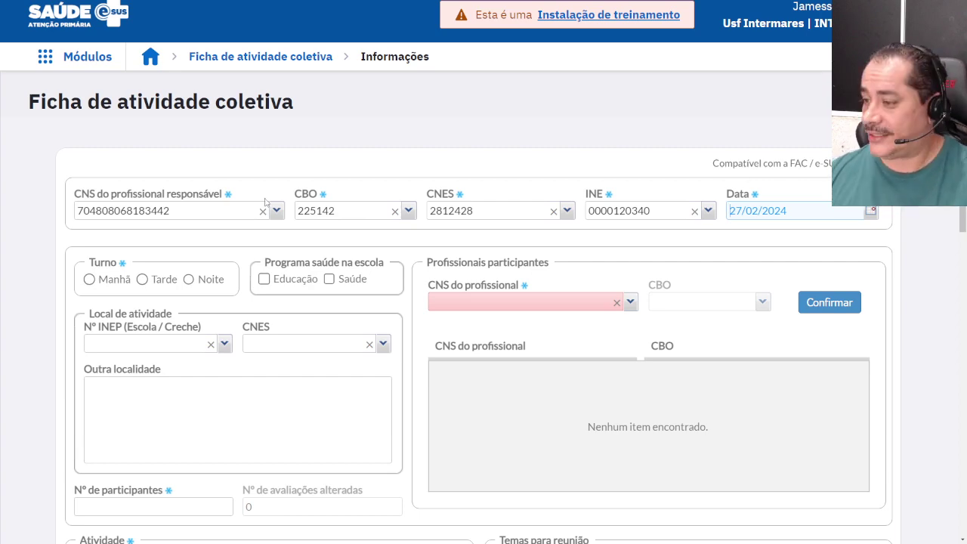
click(309, 146)
- Try the Manhã and Noite options for the activity's Turno and settle on Tarde
key(ctrl+plus)
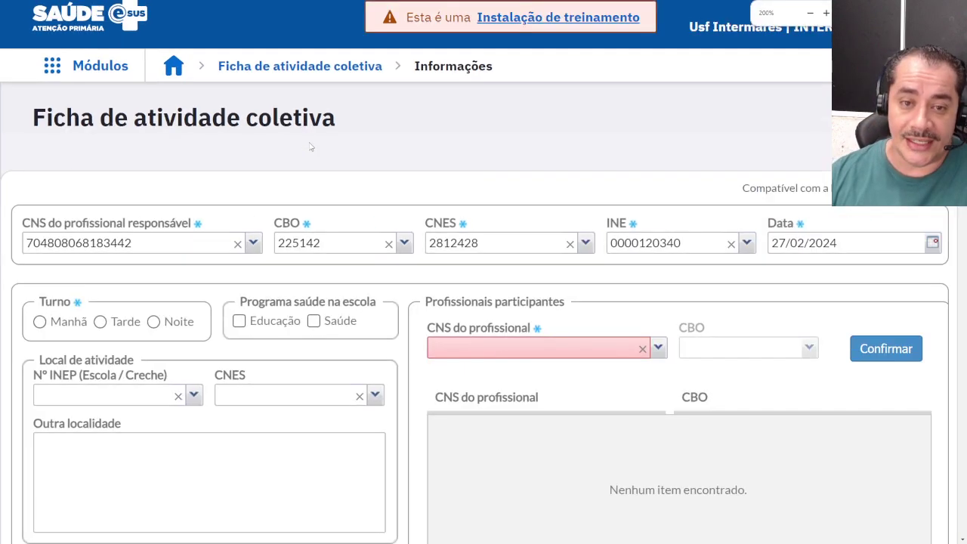
key(ctrl+plus)
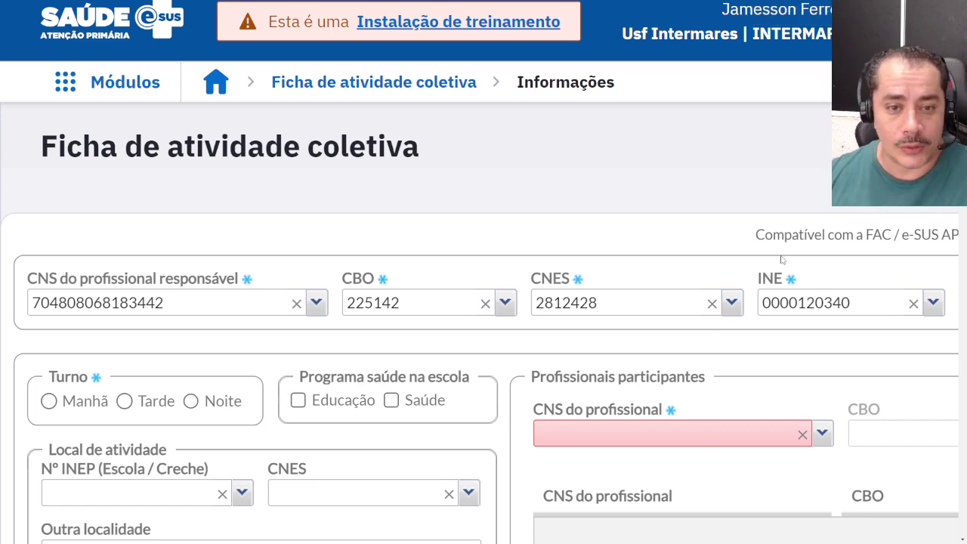
scroll(782, 260, down, 2)
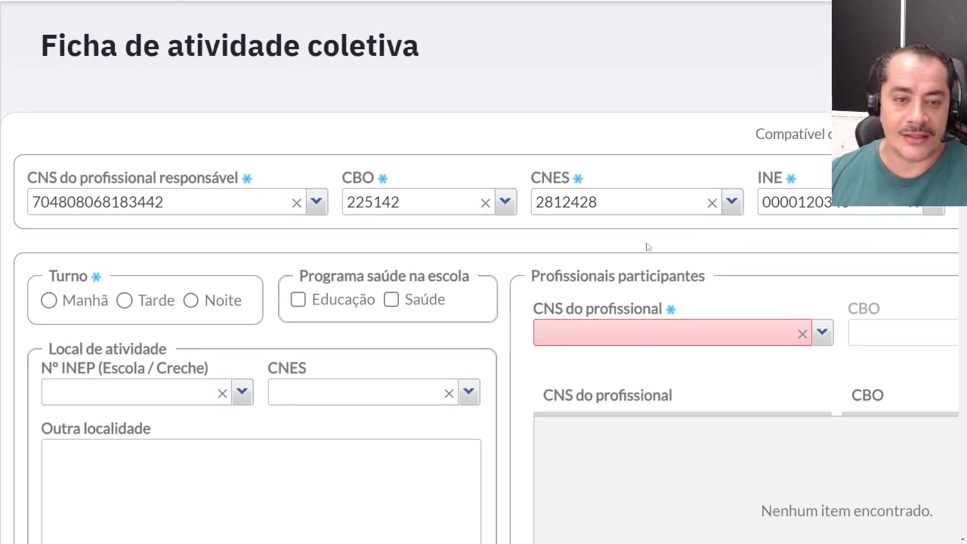
scroll(646, 246, down, 1)
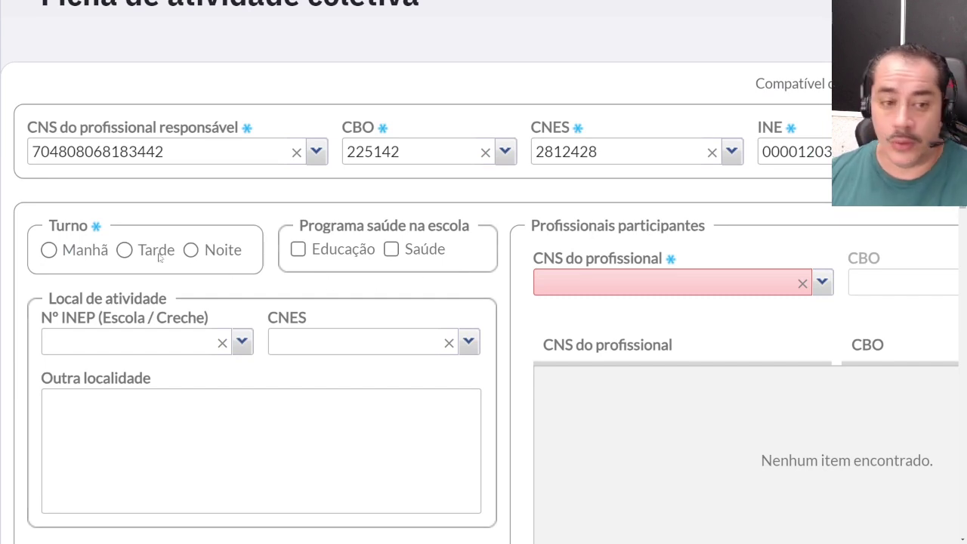
click(47, 251)
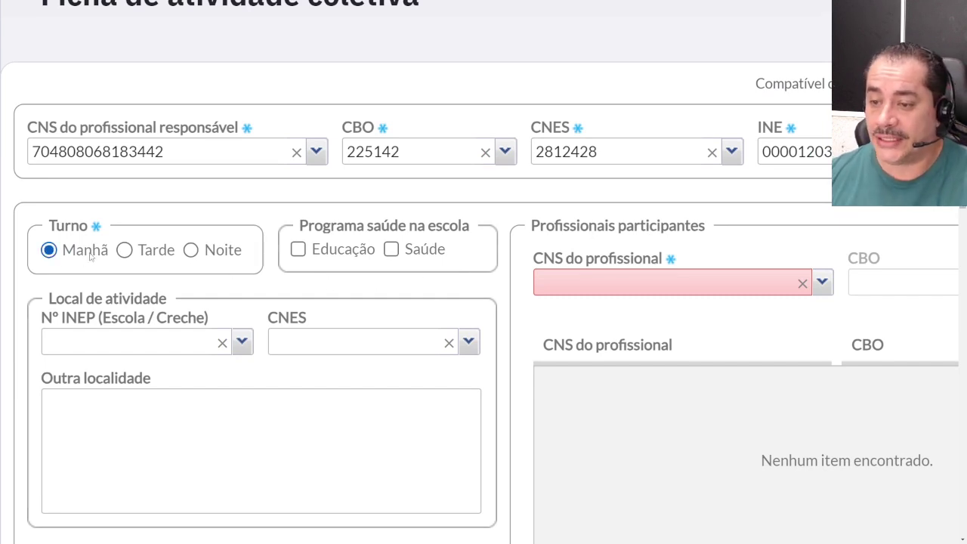
click(124, 251)
click(191, 251)
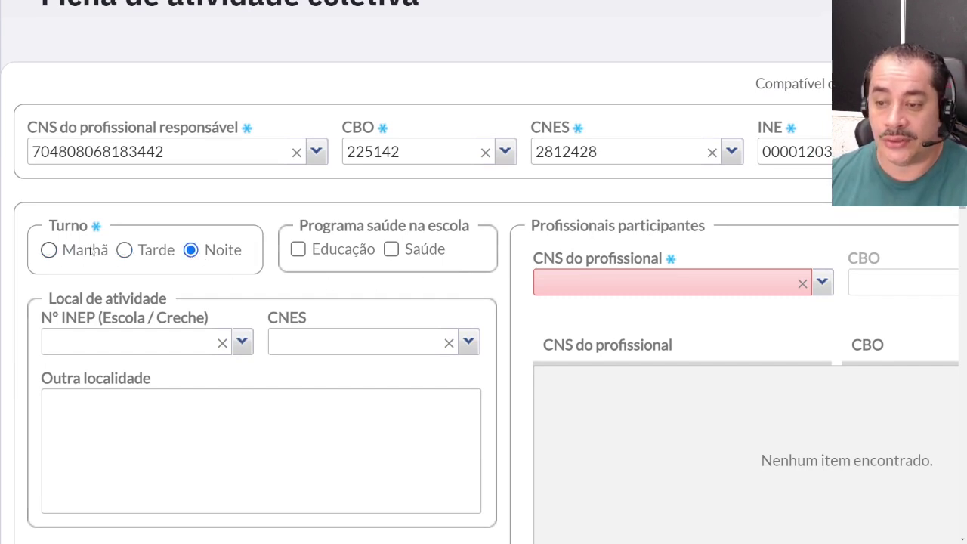
click(48, 252)
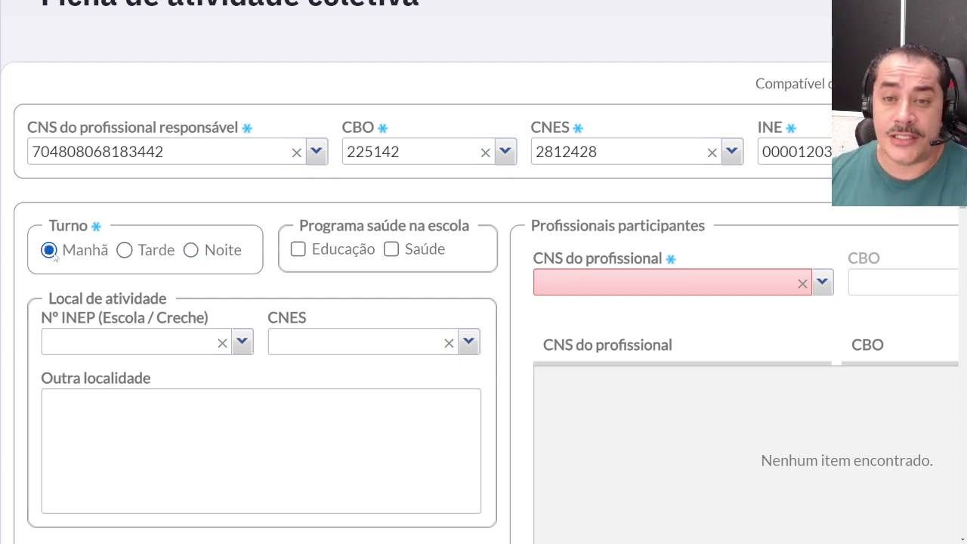
click(125, 251)
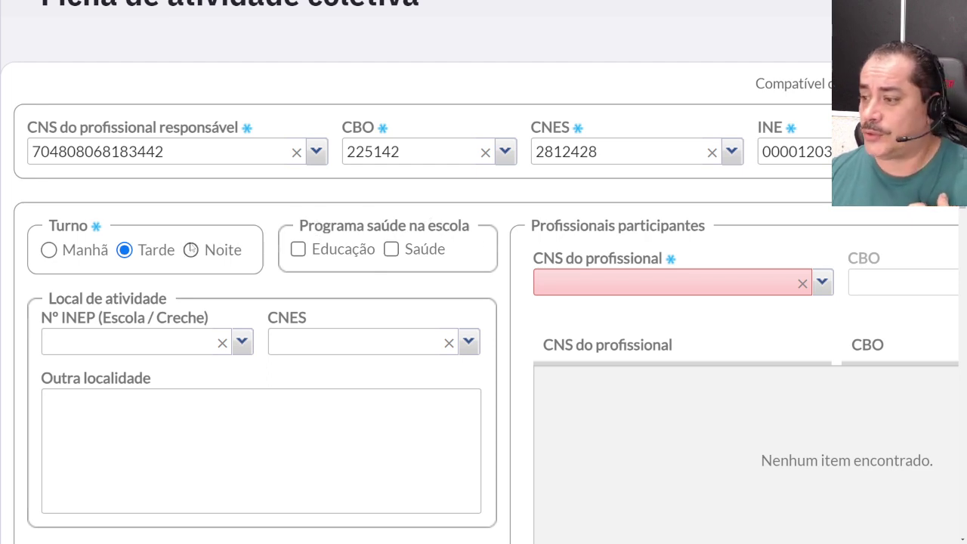
- Mark only Saúde under Programa saúde na escola, leaving Educação unmarked
click(391, 250)
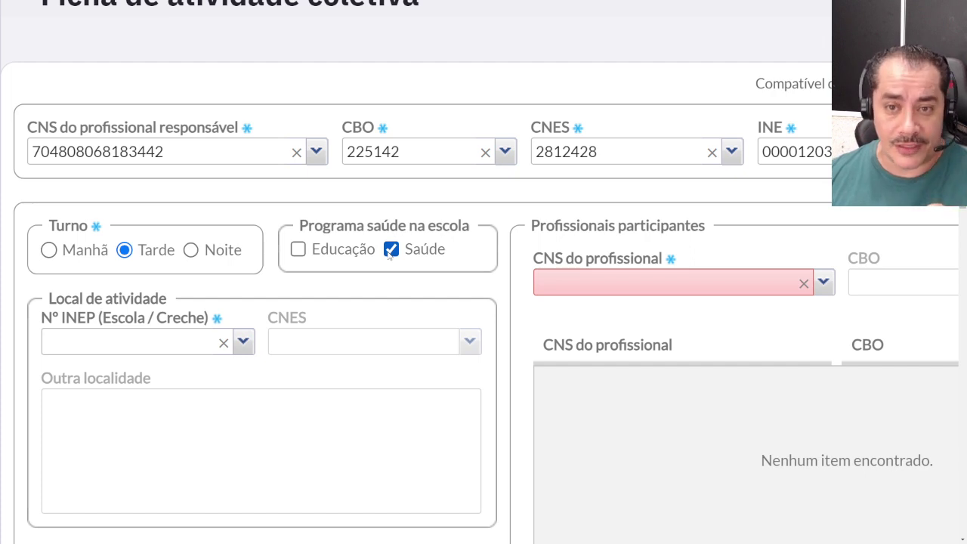
click(299, 252)
click(299, 253)
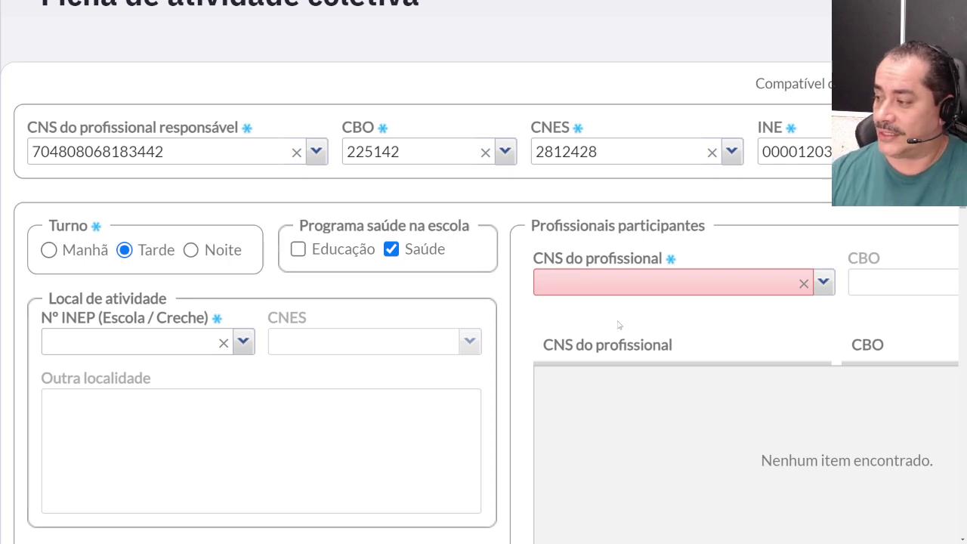
- View the professionals available for the CNS do profissional field of the participating professionals, without choosing one
key(ctrl+minus)
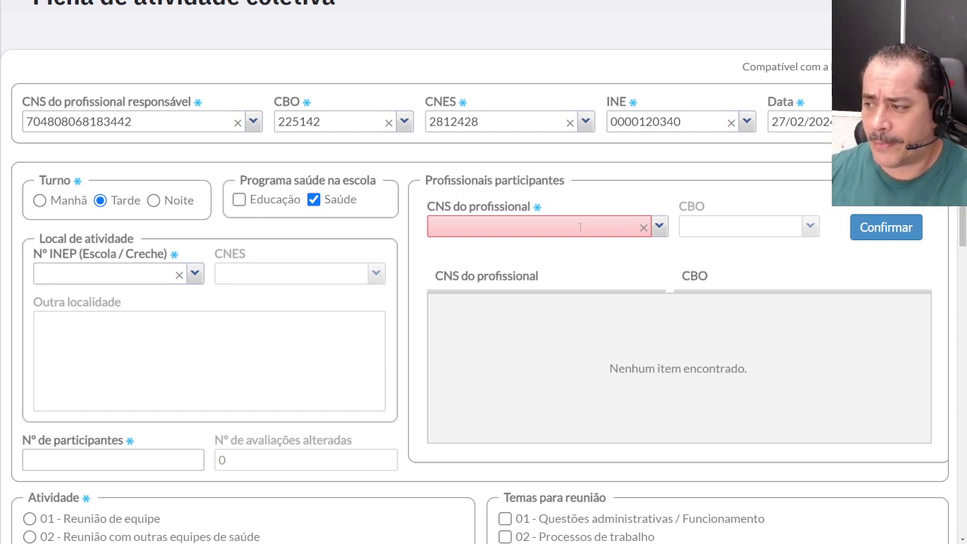
click(659, 227)
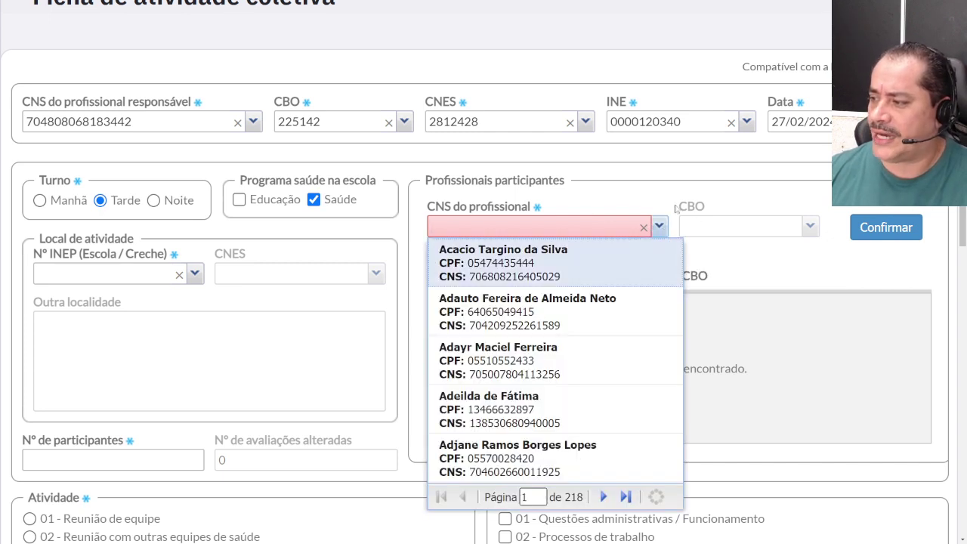
click(663, 210)
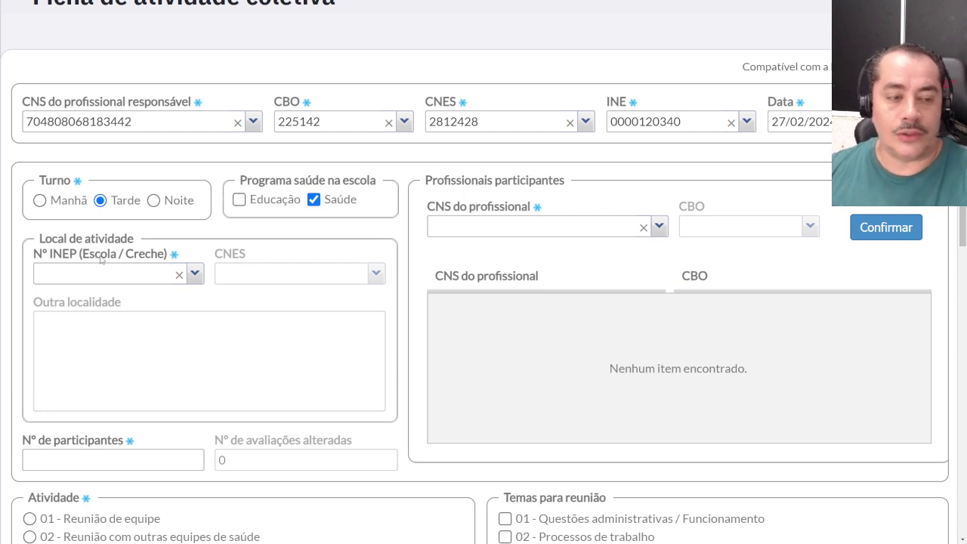
- Choose CENTRO INTEGRADO DE EDUCACAO INFANTIL as the school (Nº INEP) where the activity takes place
click(194, 274)
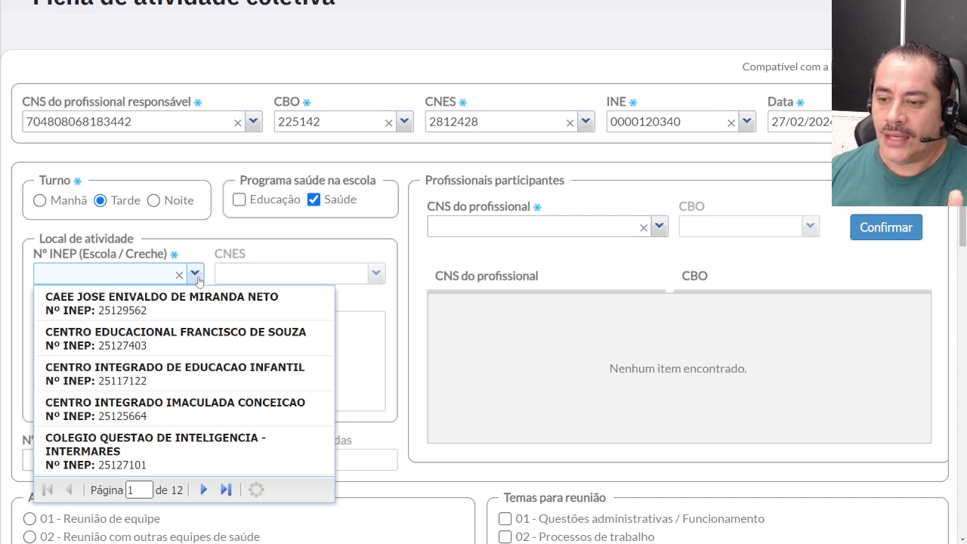
click(172, 367)
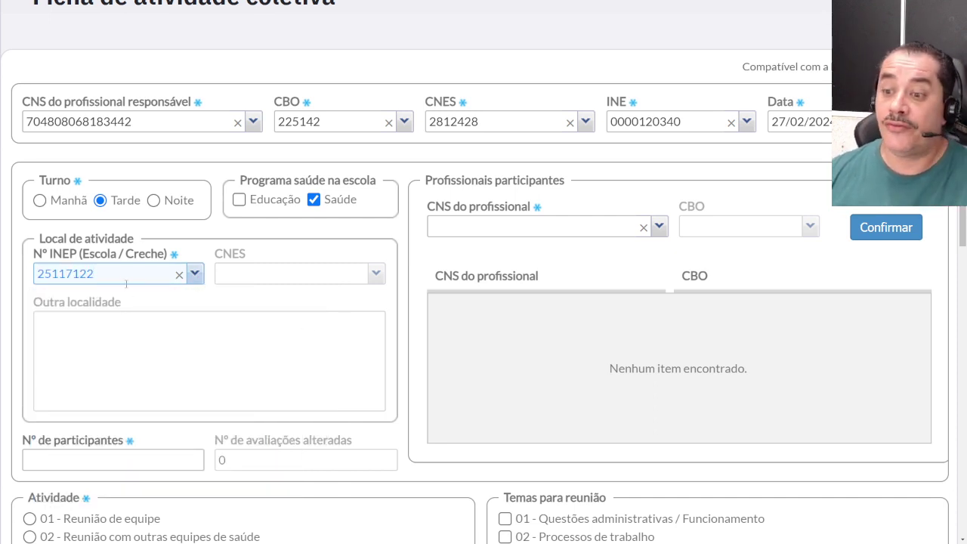
double_click(35, 274)
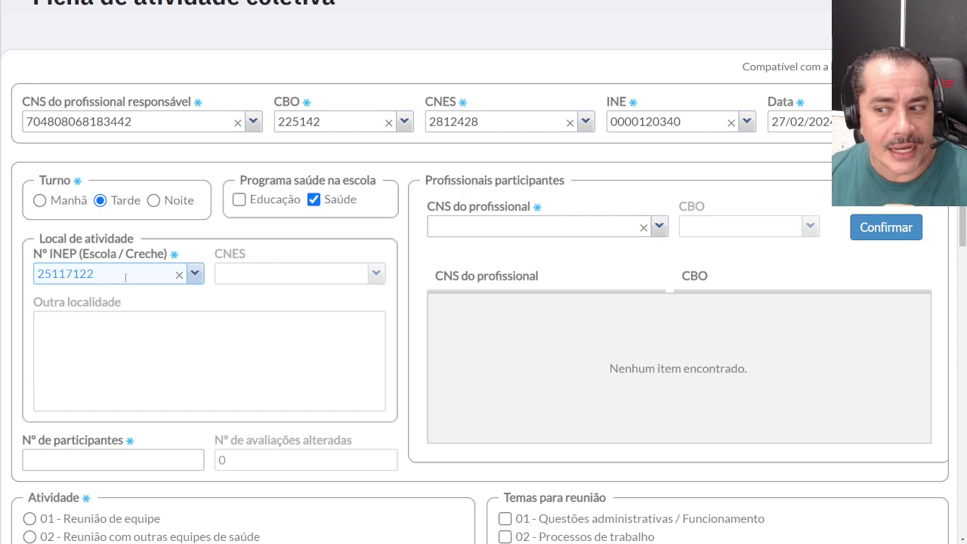
- Set the number of participants (Nº de participantes) to 35
scroll(300, 336, down, 1)
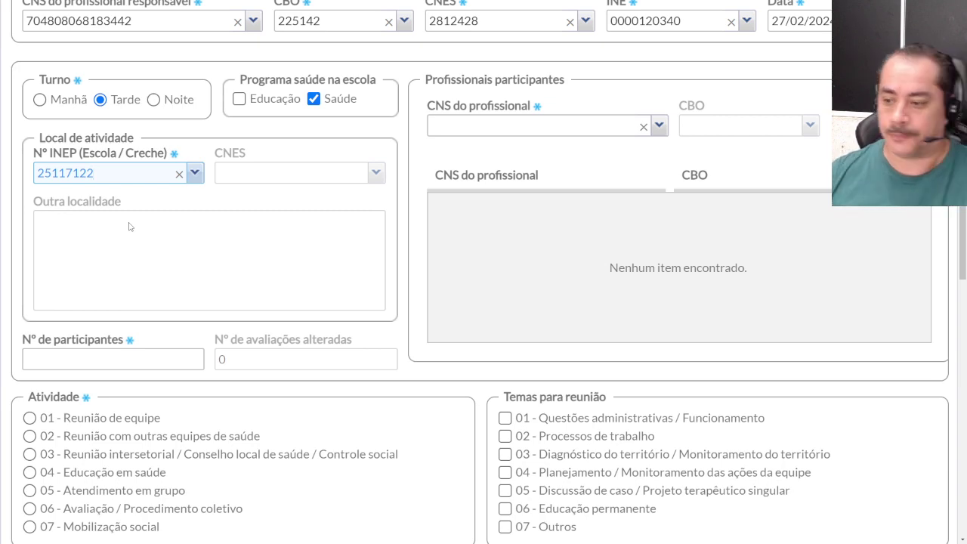
scroll(270, 252, down, 2)
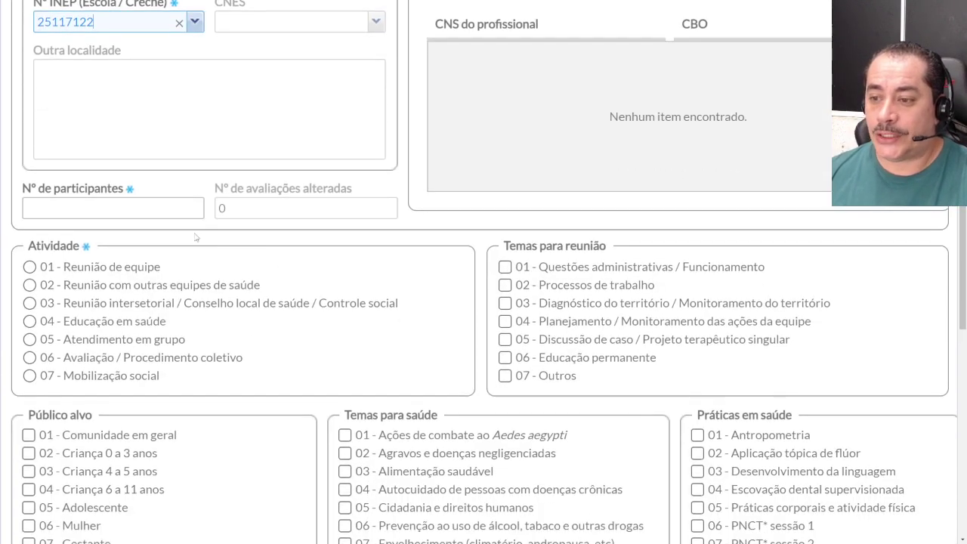
click(145, 209)
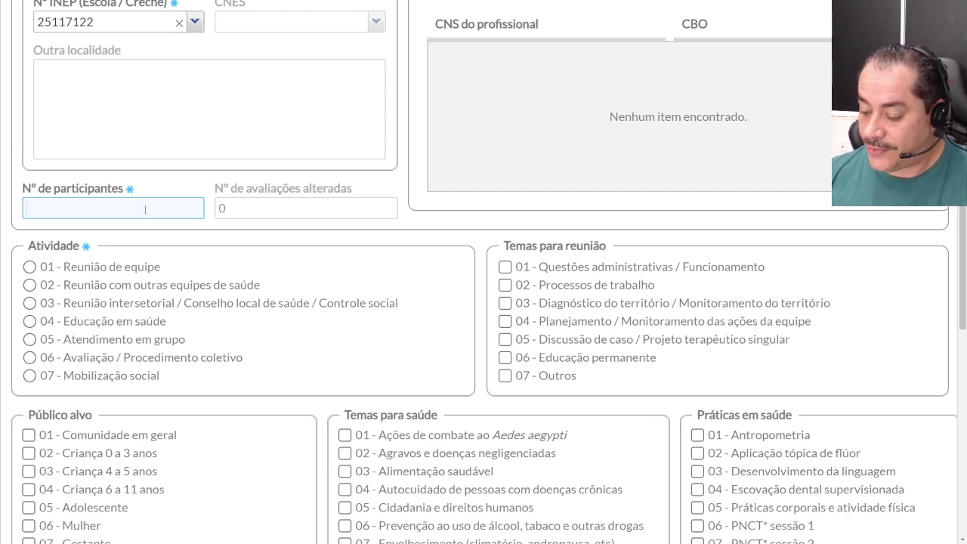
text(35)
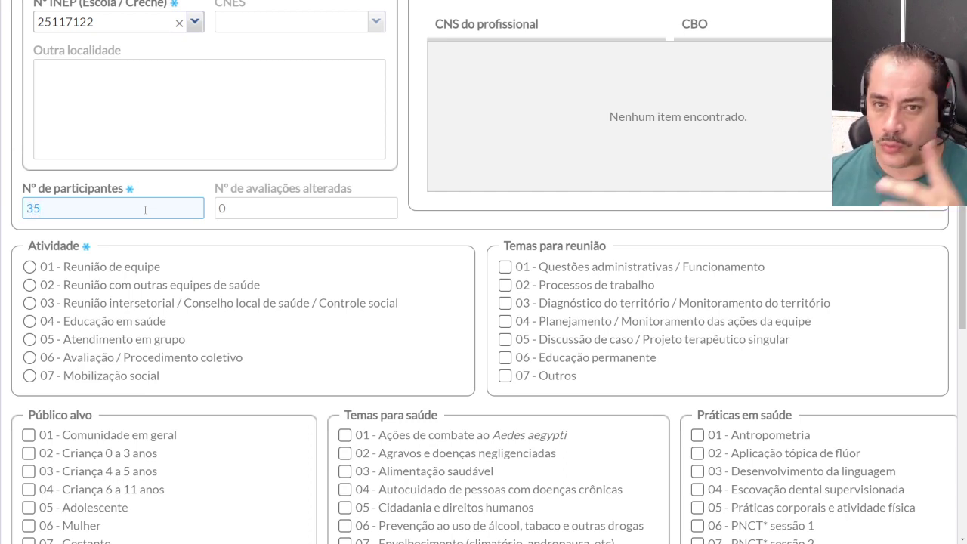
- Set the activity to 04 - Educação em saúde and mark 04 - Criança 6 a 11 anos as the target audience
scroll(128, 264, down, 1)
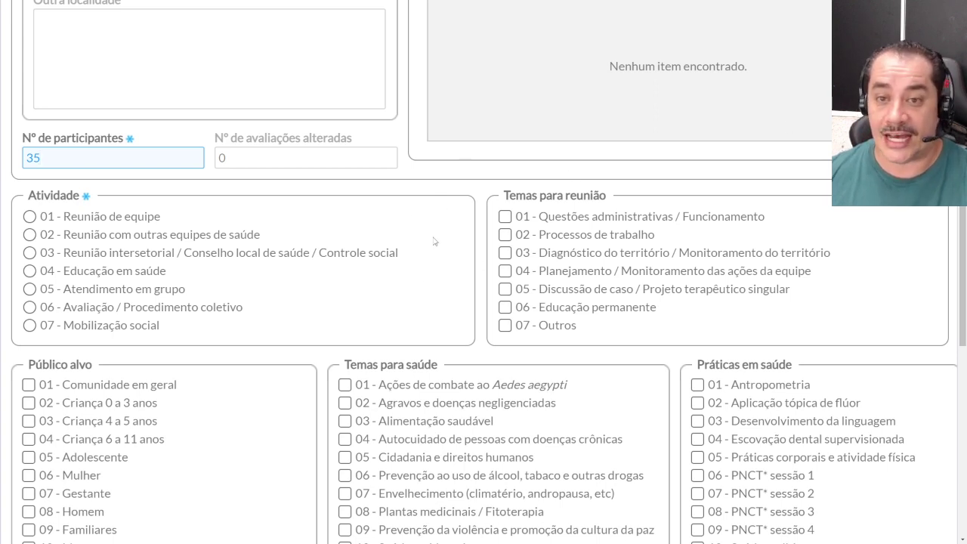
scroll(189, 298, down, 1)
scroll(189, 298, down, 1)
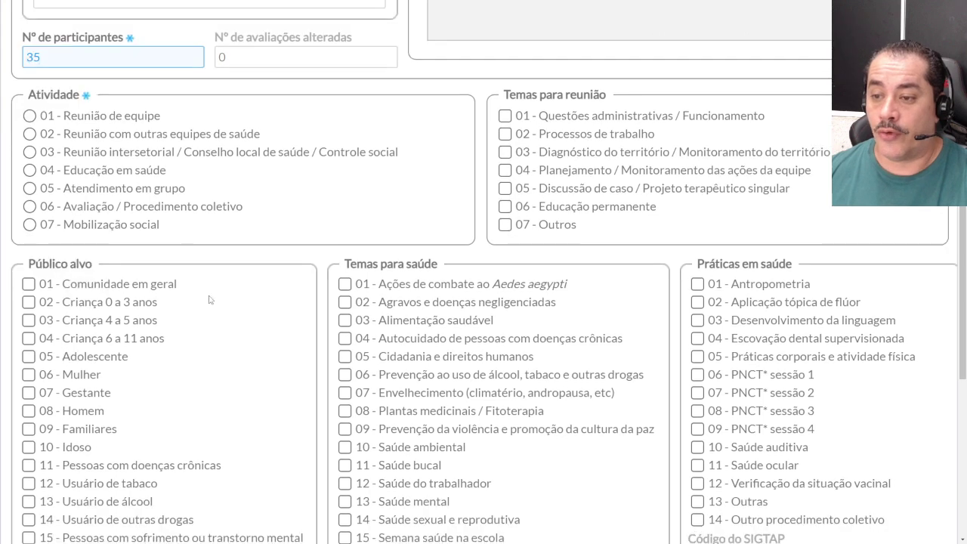
click(30, 170)
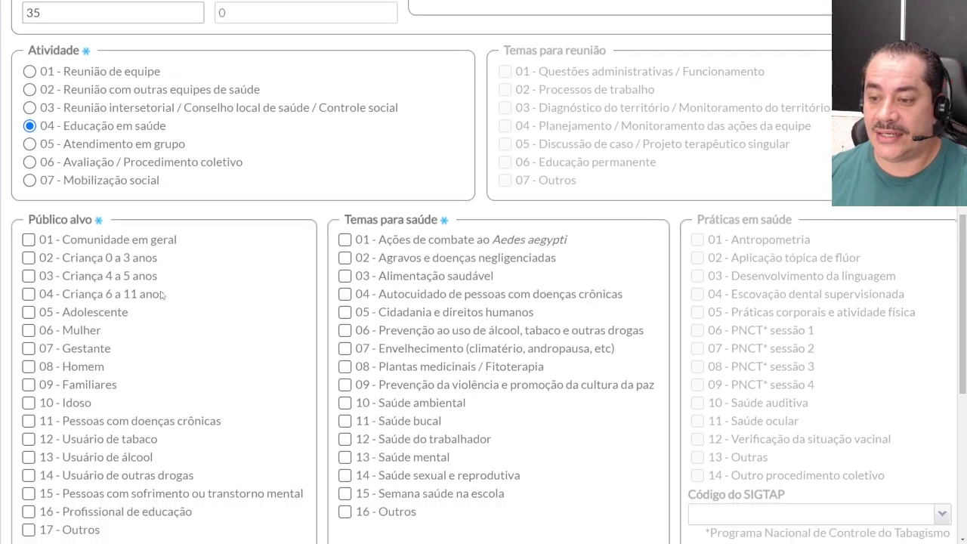
scroll(161, 296, down, 2)
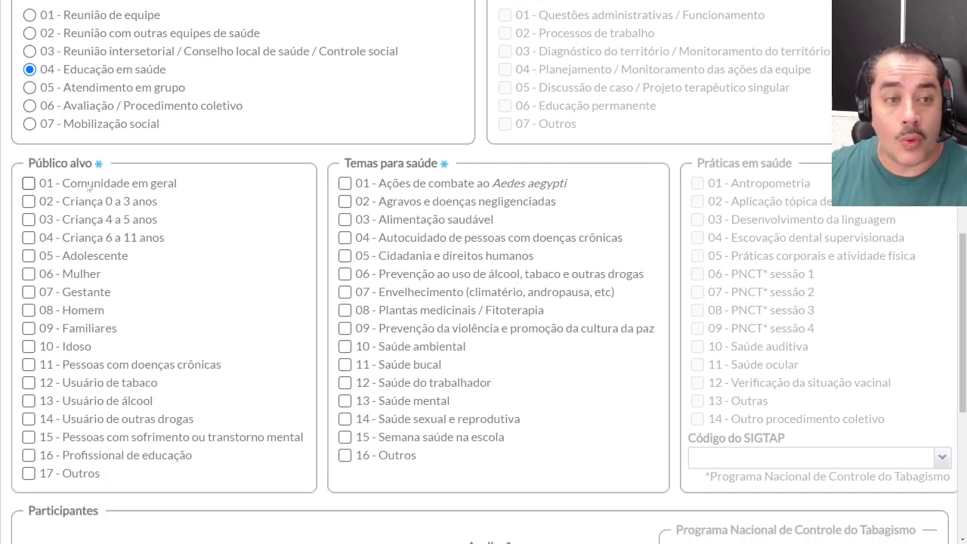
click(30, 237)
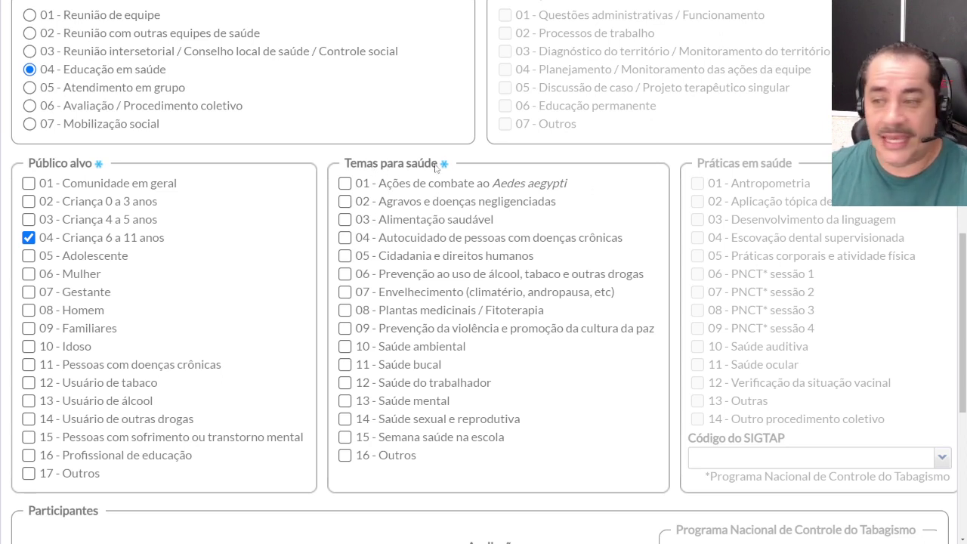
- Mark the health themes 01 - Ações de combate ao Aedes aegypti and 15 - Semana saúde na escola
drag(352, 167, 438, 167)
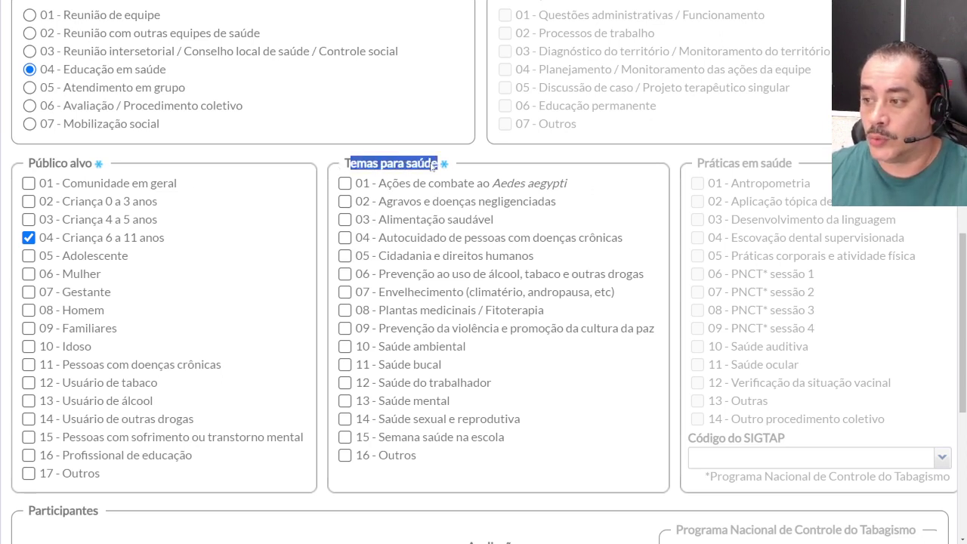
click(349, 168)
drag(425, 171, 442, 172)
click(463, 173)
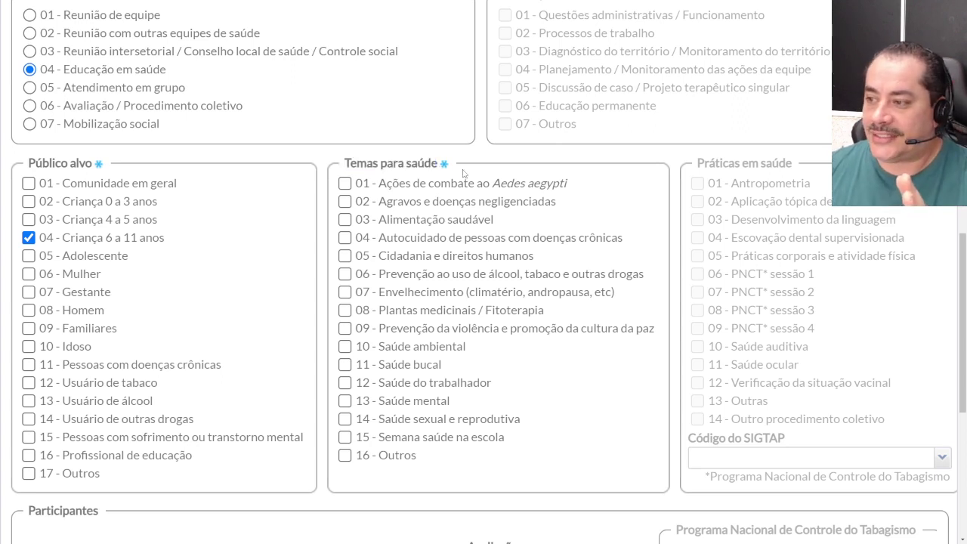
click(344, 185)
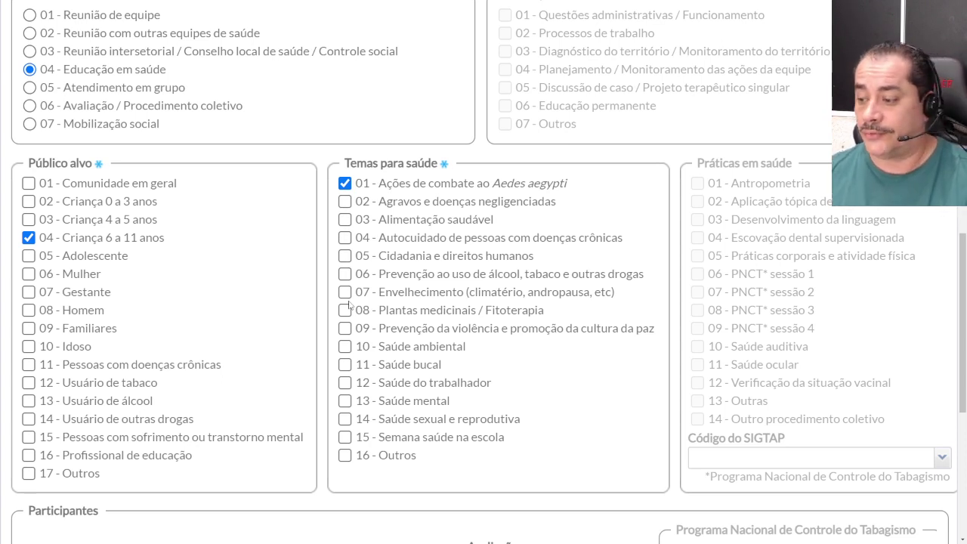
click(348, 439)
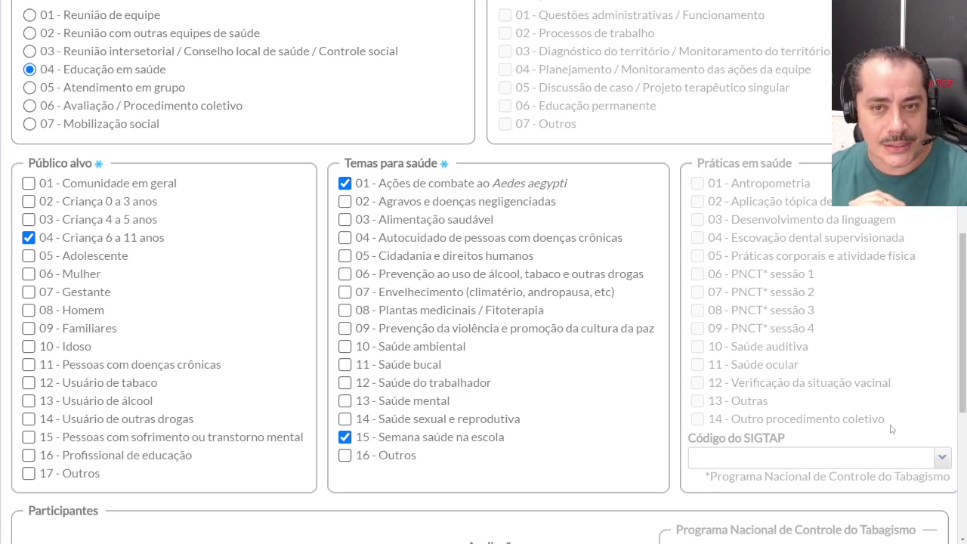
- Save the collective activity form without adding any individual participants
scroll(453, 371, down, 3)
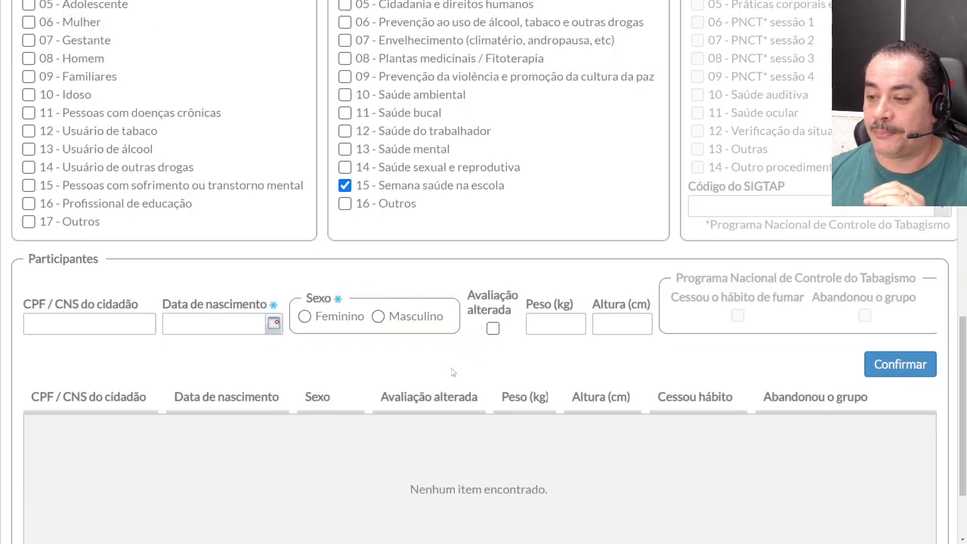
scroll(452, 372, down, 2)
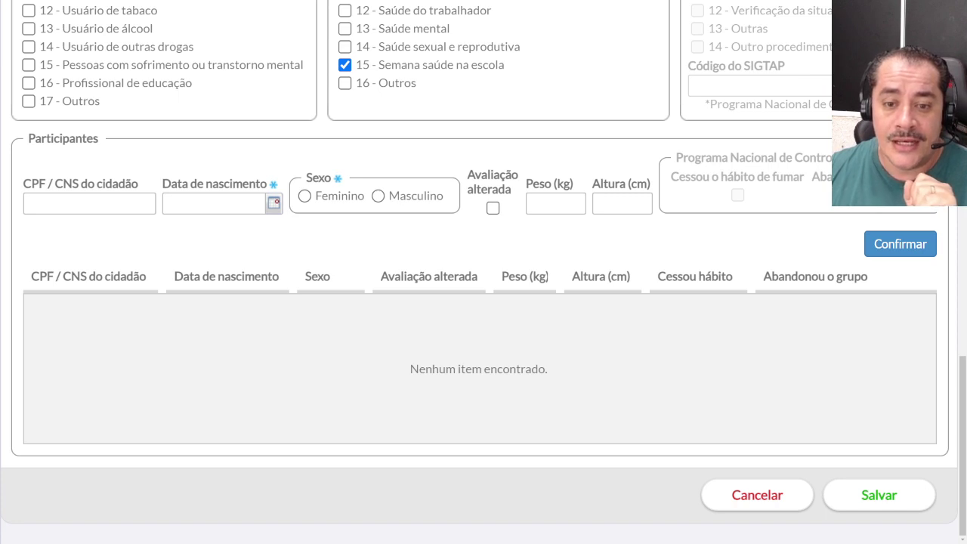
click(877, 496)
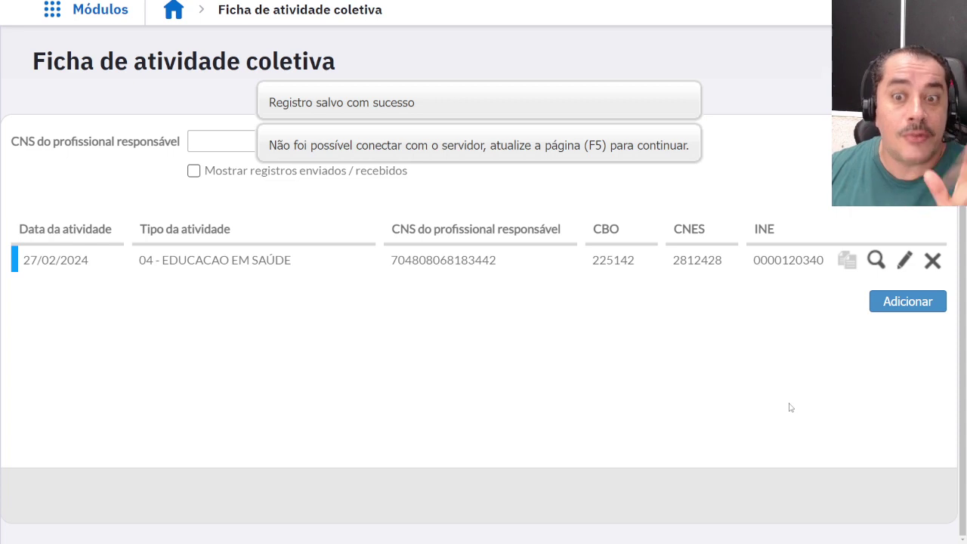
- Add another collective activity form and set its date to 27/02/2024
click(903, 303)
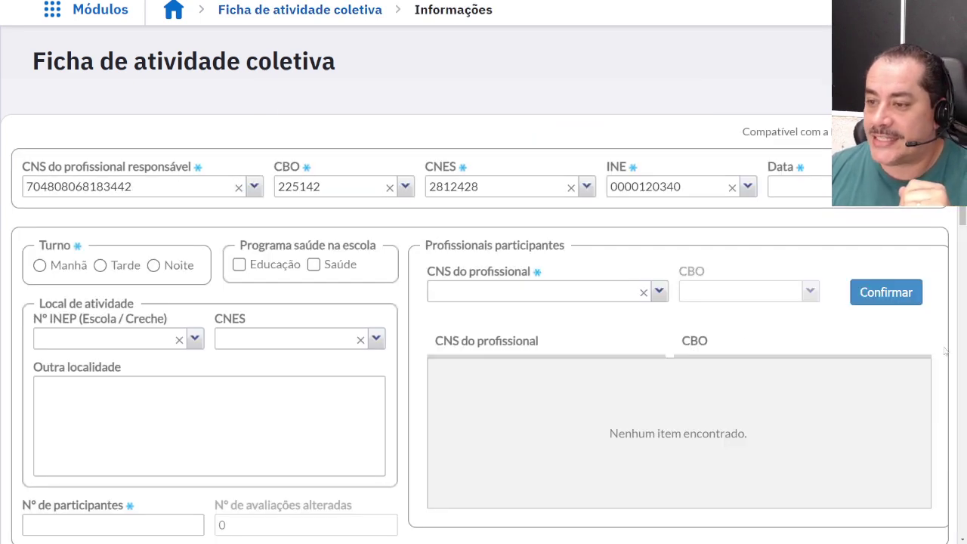
scroll(609, 270, down, 2)
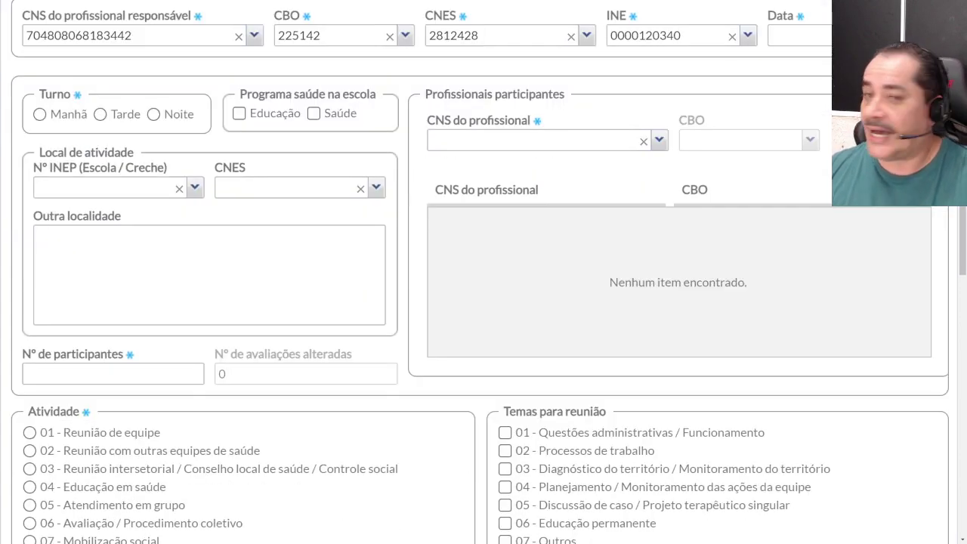
scroll(484, 272, up, 2)
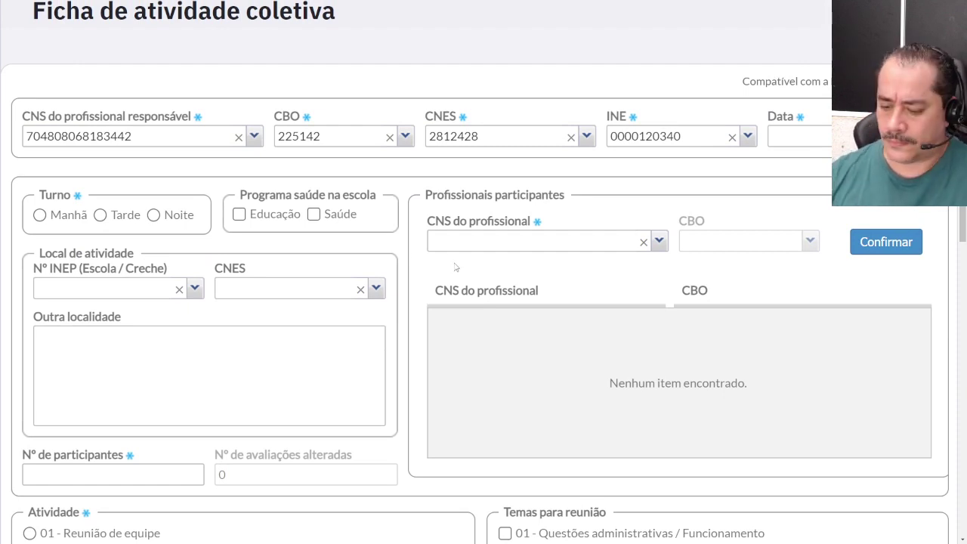
key(ctrl+minus)
key(ctrl+minus)
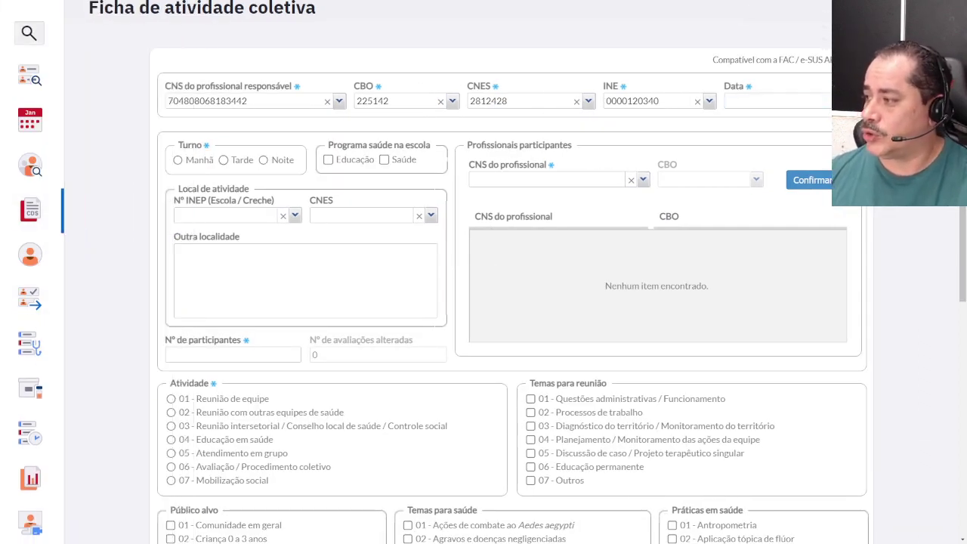
click(763, 101)
click(772, 200)
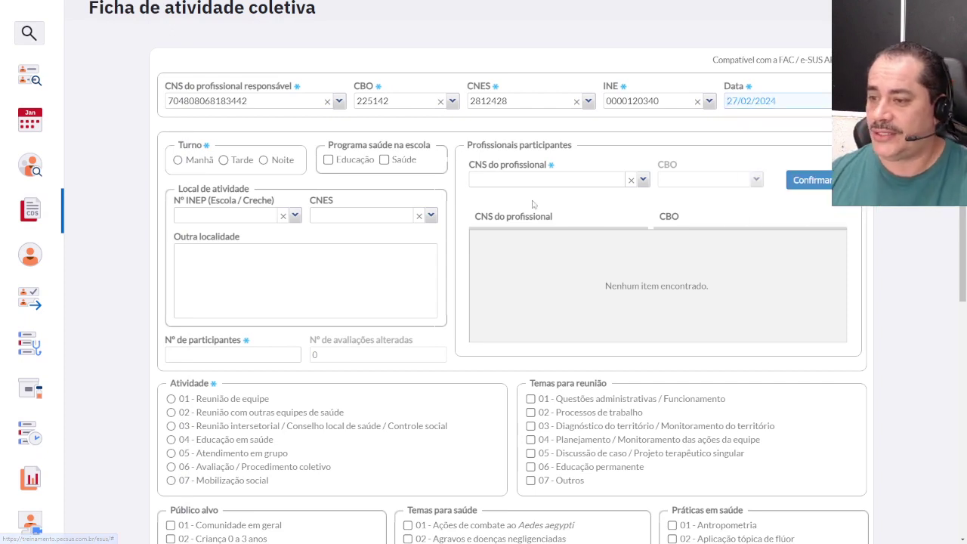
- Set the Turno to Tarde and mark Saúde under Programa saúde na escola
click(222, 162)
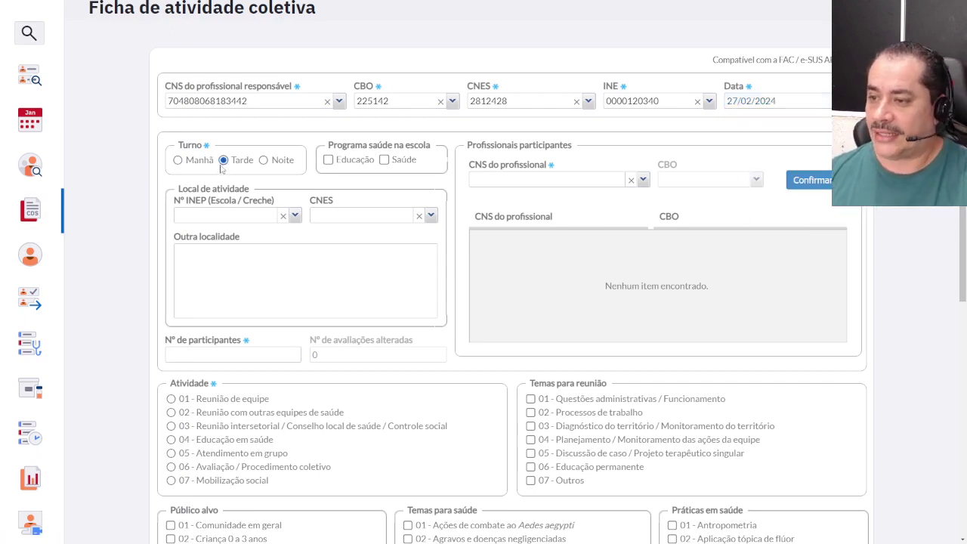
click(384, 161)
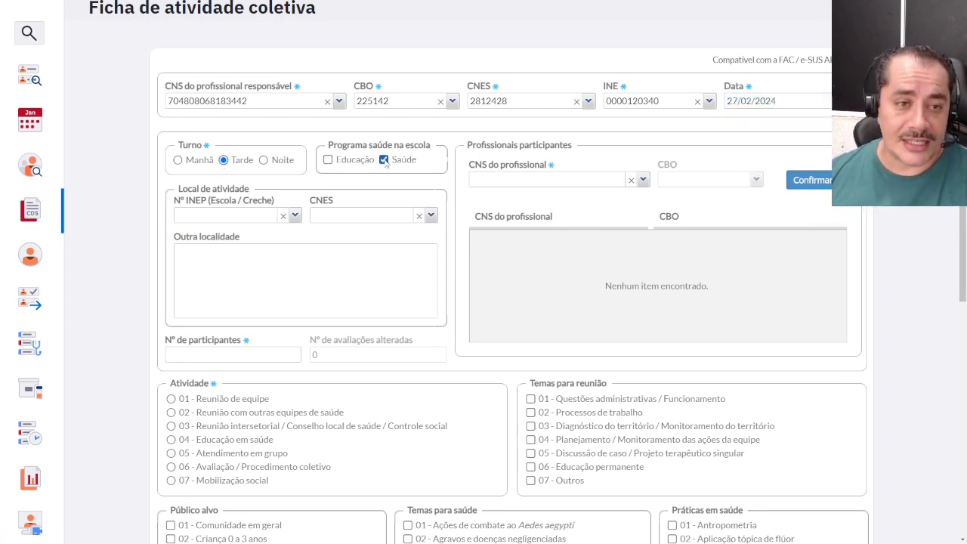
- Choose CAEE JOSE ENIVALDO DE MIRANDA NETO as the school (Nº INEP) and set the number of participants to 35
click(295, 217)
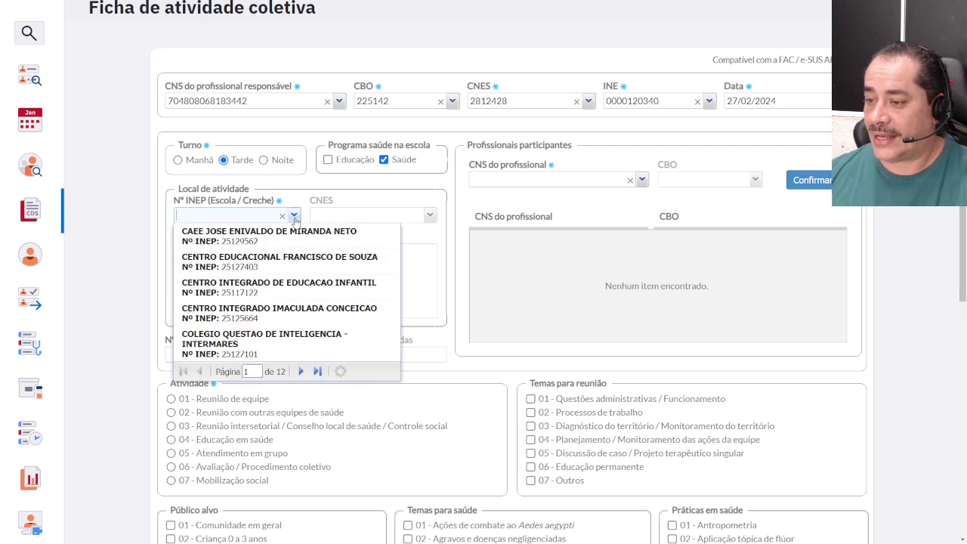
click(295, 234)
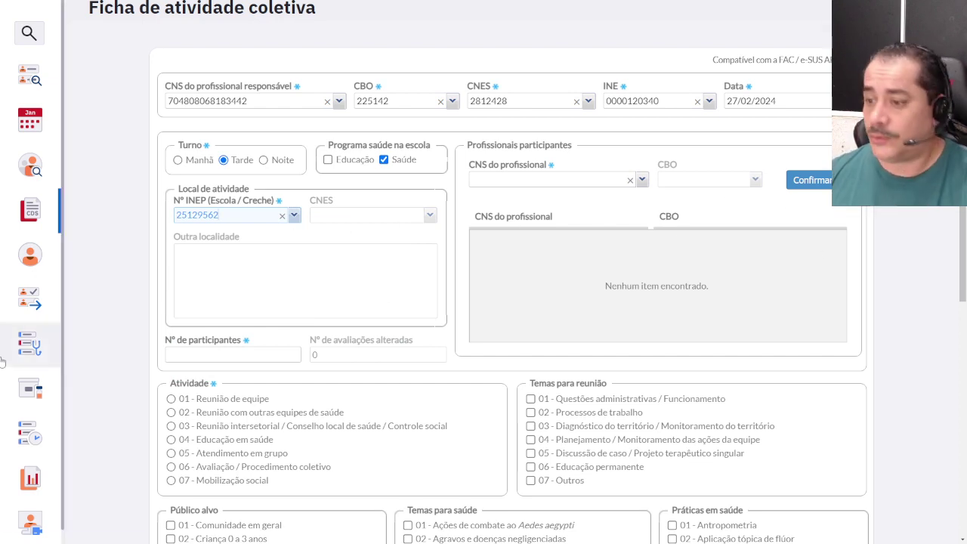
click(255, 351)
text(35)
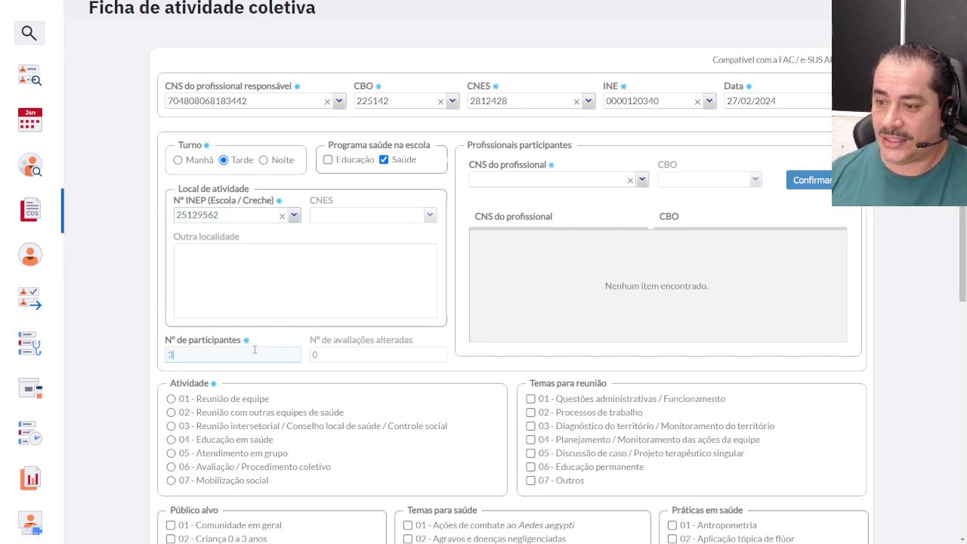
click(888, 322)
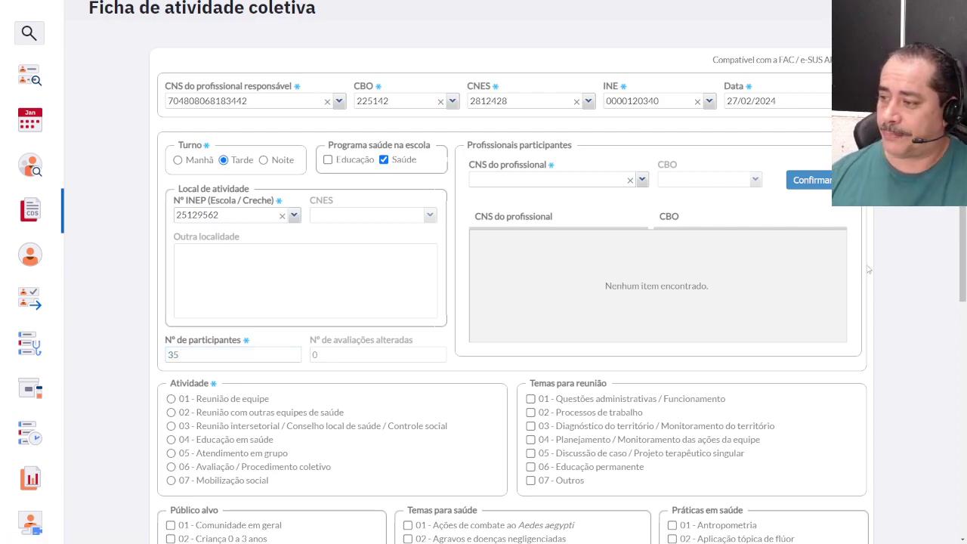
- In the second form, choose the activity 04 - Educação em saúde and the target audience 04 - Criança 6 a 11 anos
ctrl+scroll(893, 279, up, 5)
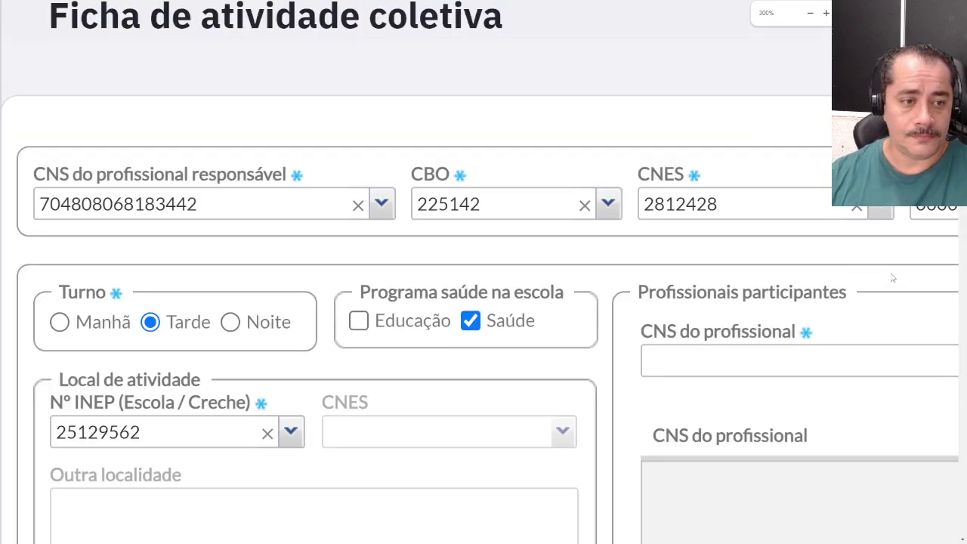
scroll(436, 341, down, 5)
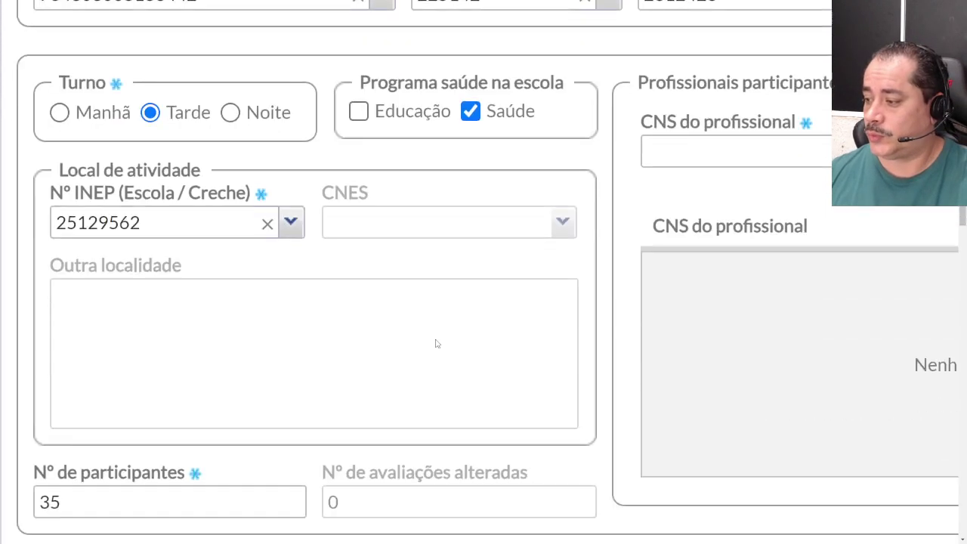
scroll(436, 344, down, 3)
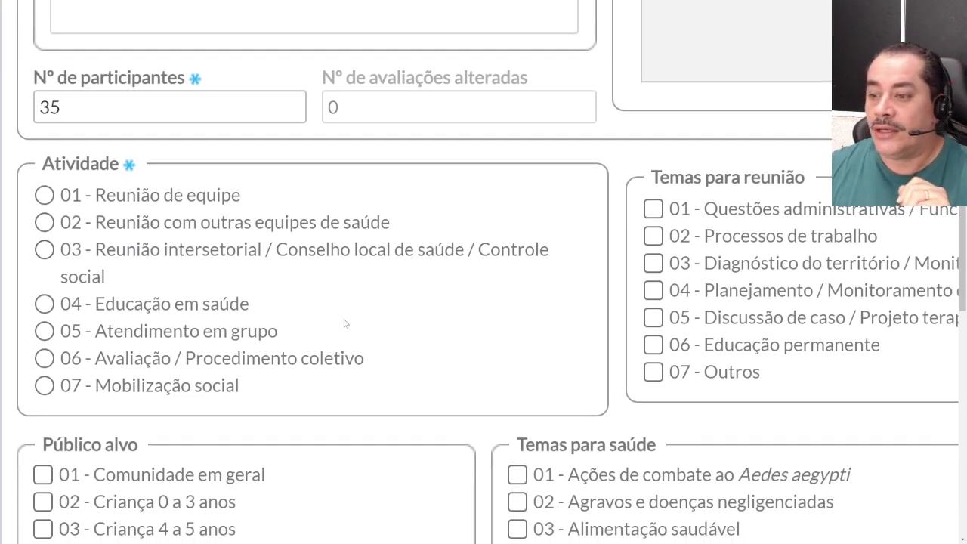
click(45, 304)
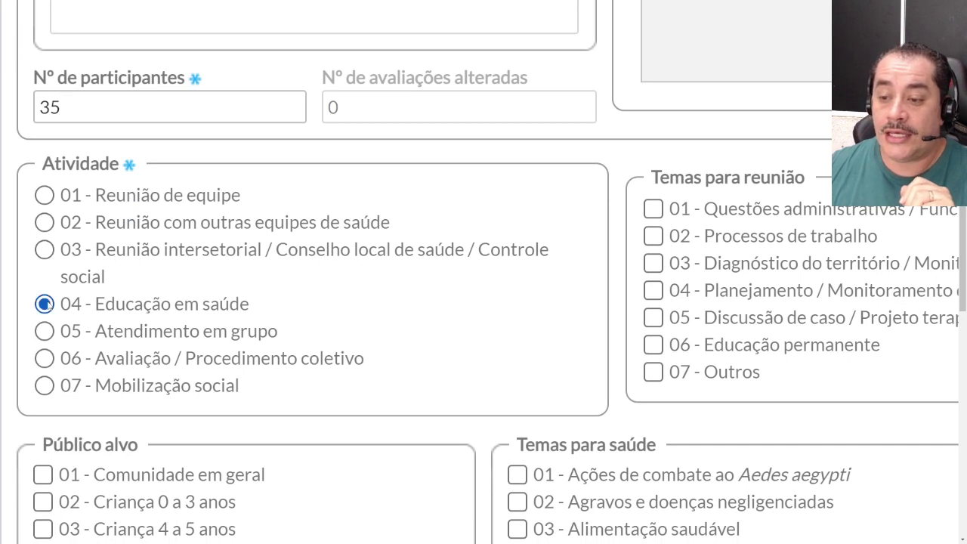
scroll(44, 304, down, 2)
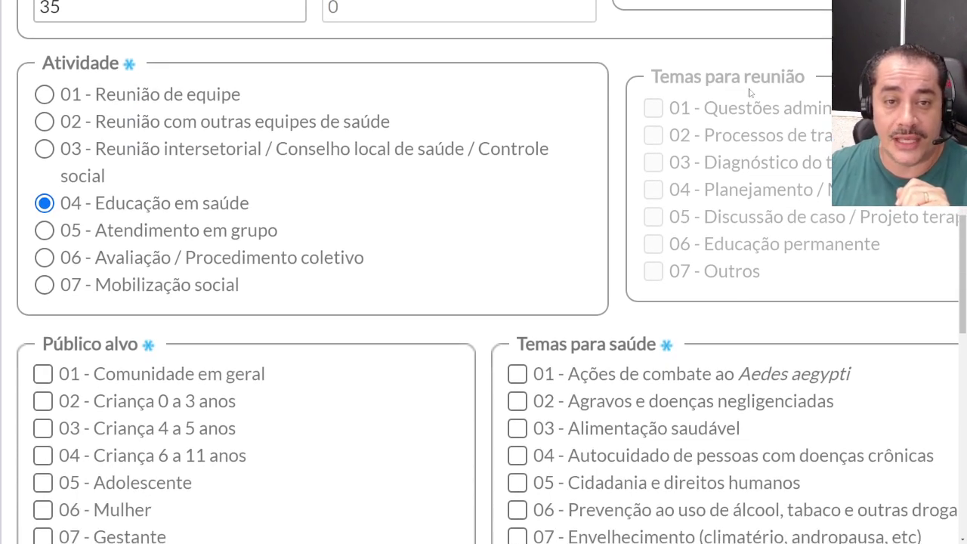
scroll(643, 274, down, 3)
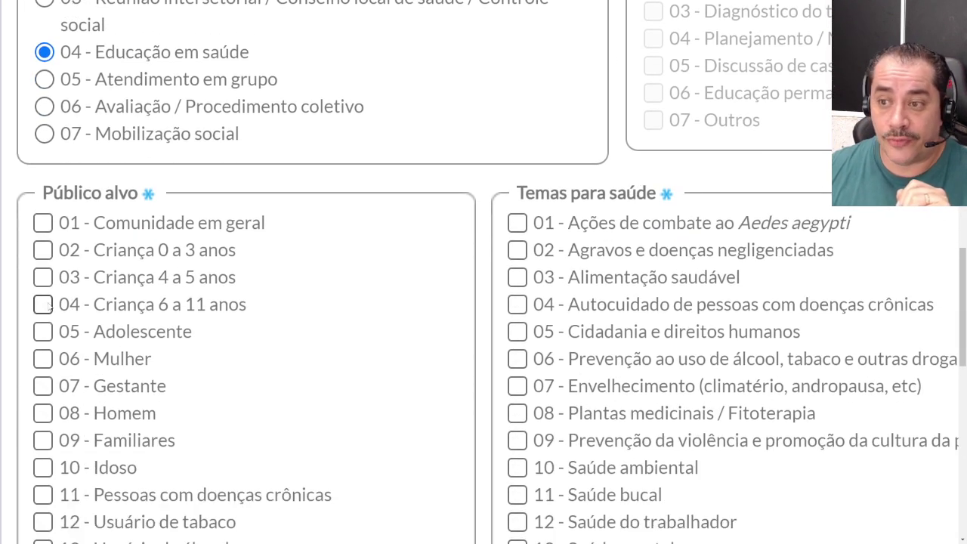
click(46, 305)
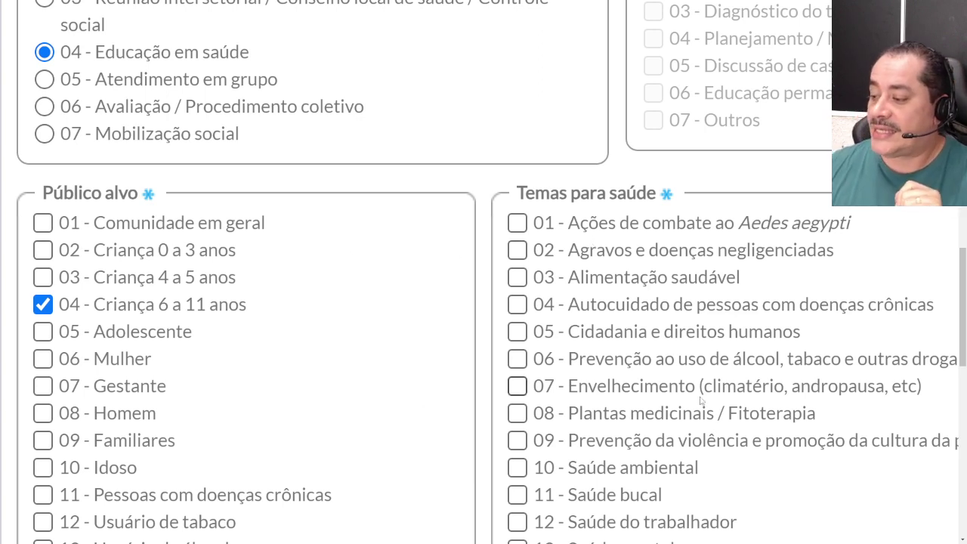
- Mark the health themes 13 - Saúde mental and 15 - Semana saúde na escola
scroll(521, 393, down, 2)
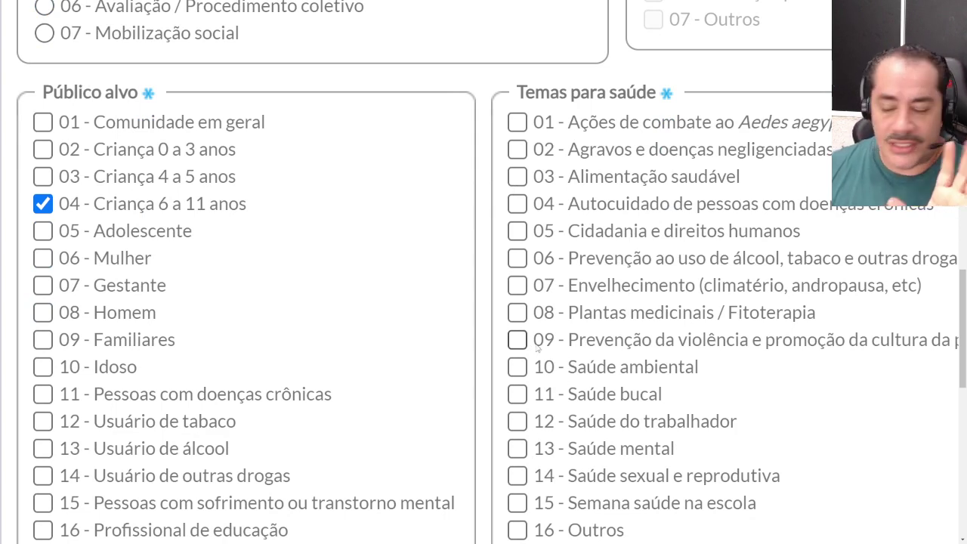
click(517, 448)
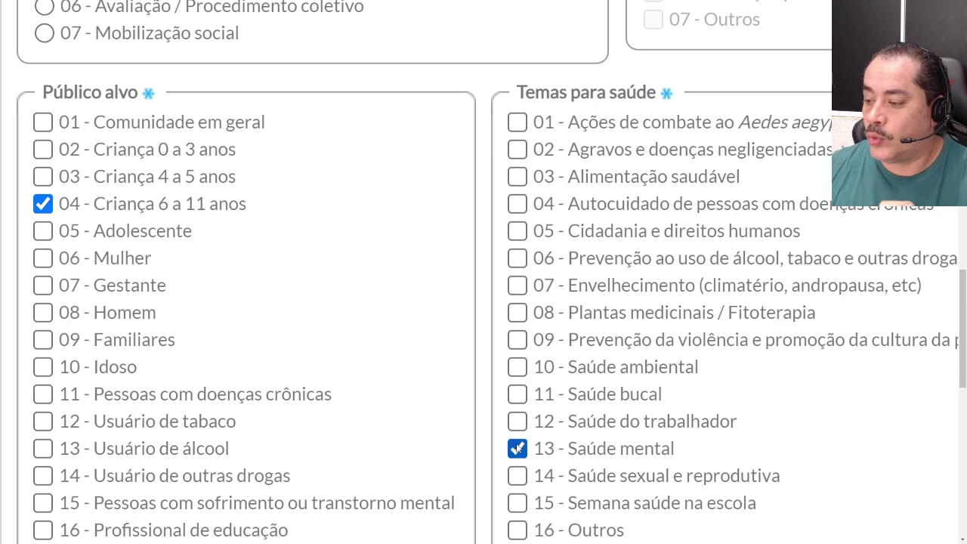
scroll(529, 347, down, 3)
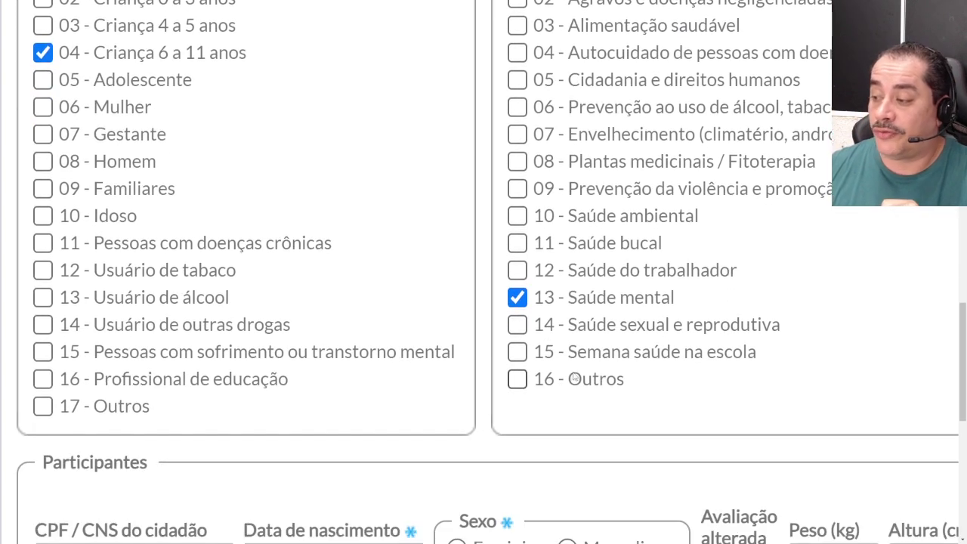
click(519, 355)
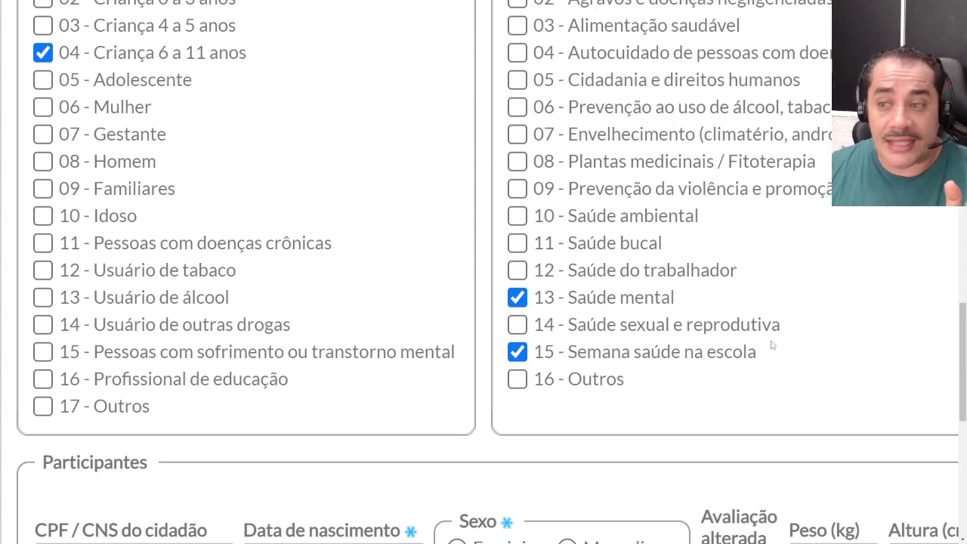
scroll(521, 332, down, 4)
scroll(521, 341, down, 3)
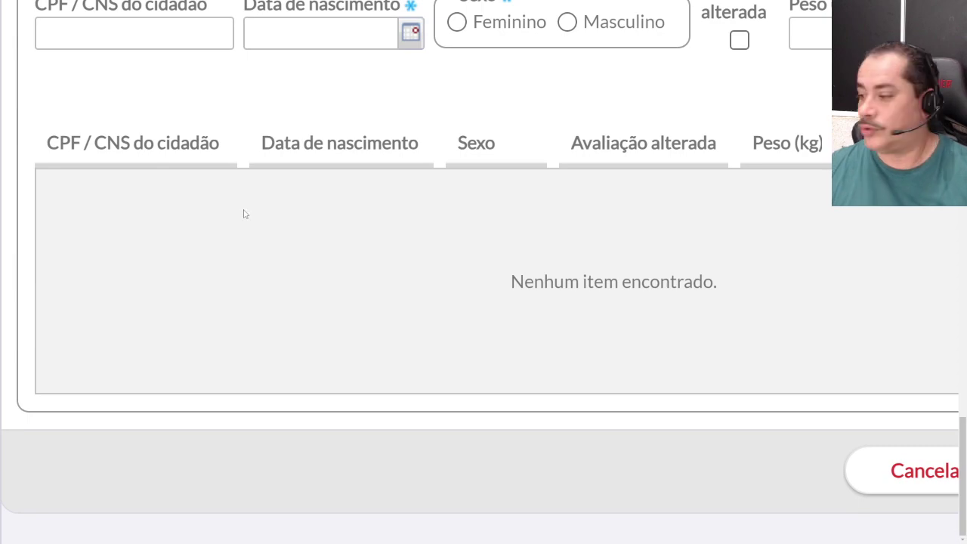
- Save the second collective activity form without adding any individual participants
key(ctrl+minus)
key(ctrl+minus)
key(ctrl+minus)
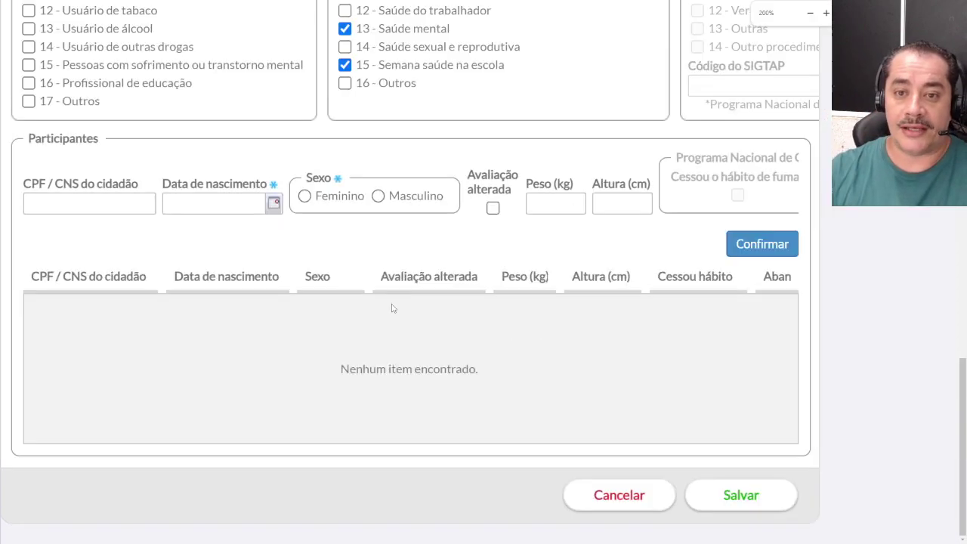
key(ctrl+minus)
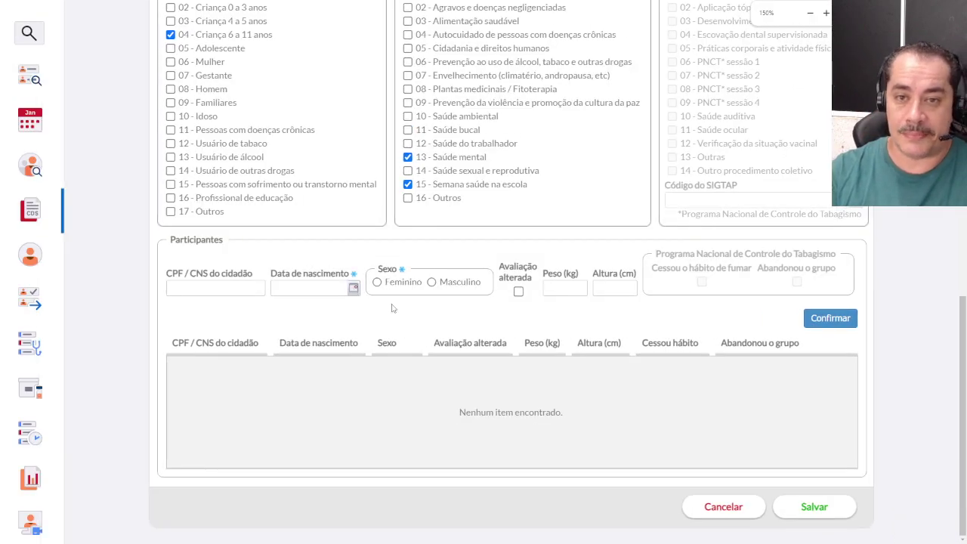
key(ctrl+minus)
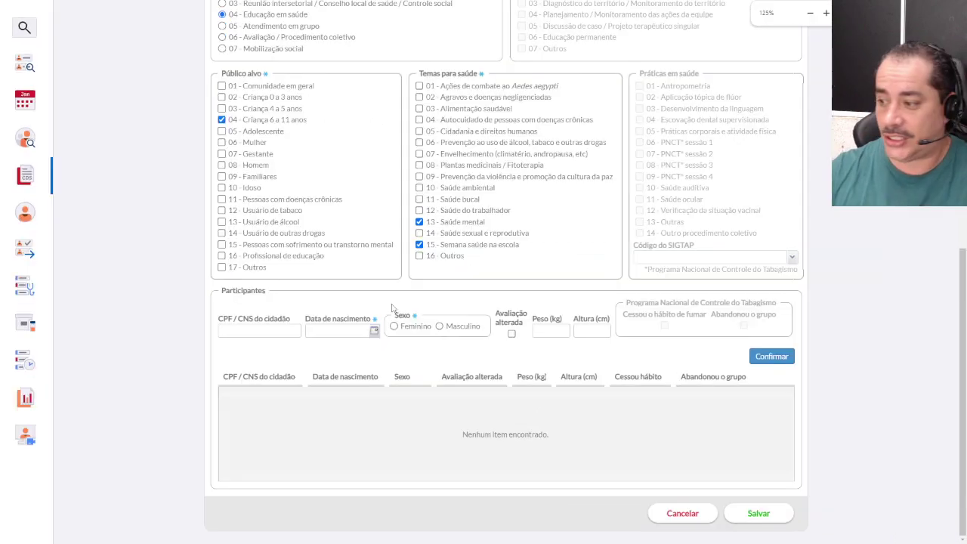
click(757, 514)
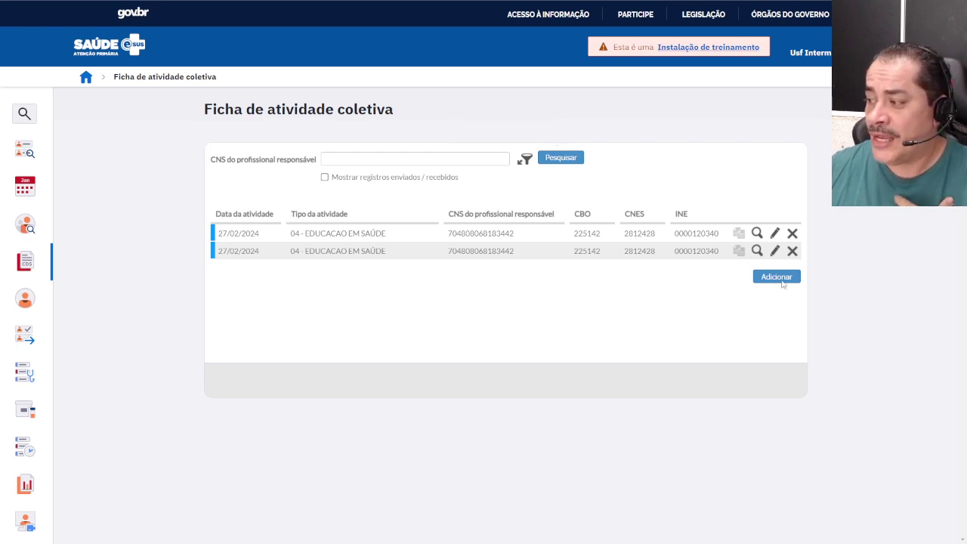
- Add a third form dated 27/02/2024, set the Turno to Tarde and mark Saúde under Programa saúde na escola
click(784, 277)
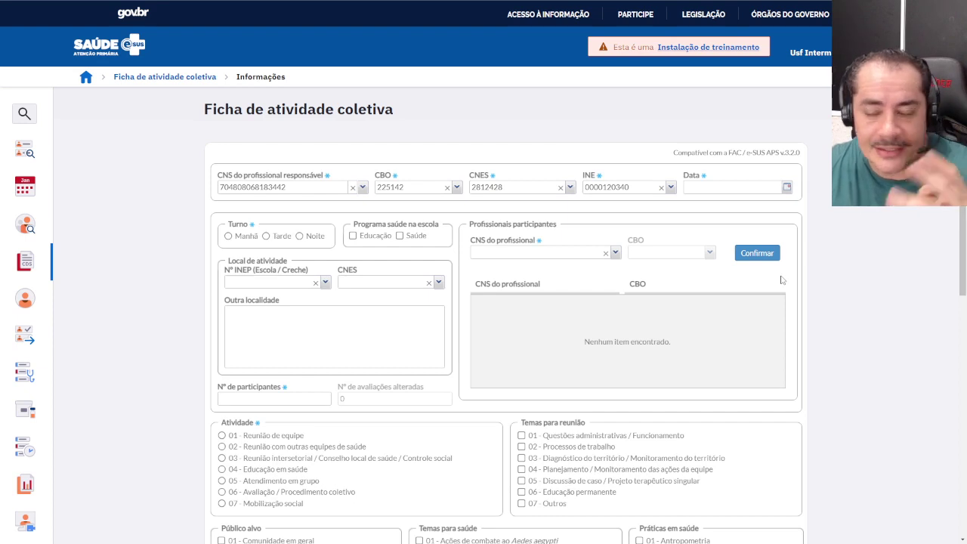
click(697, 192)
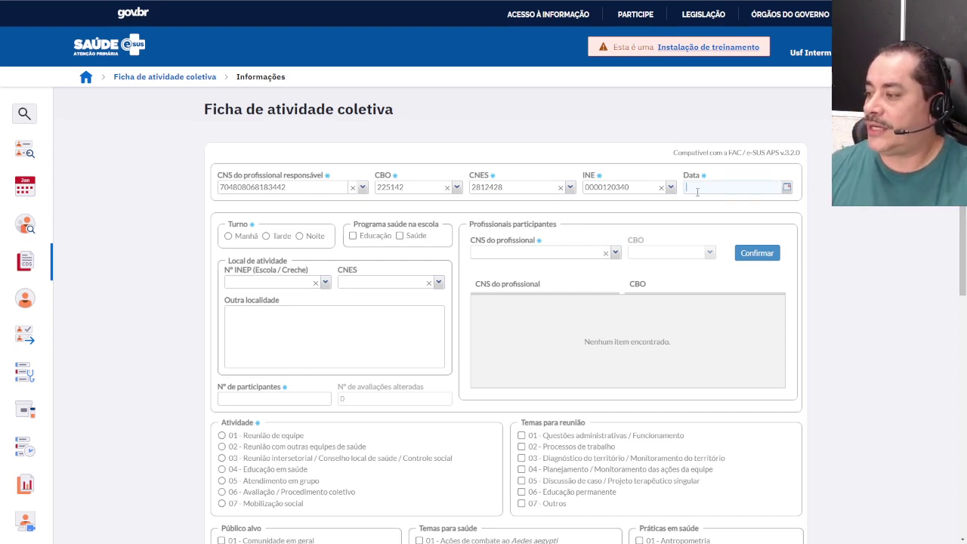
click(786, 187)
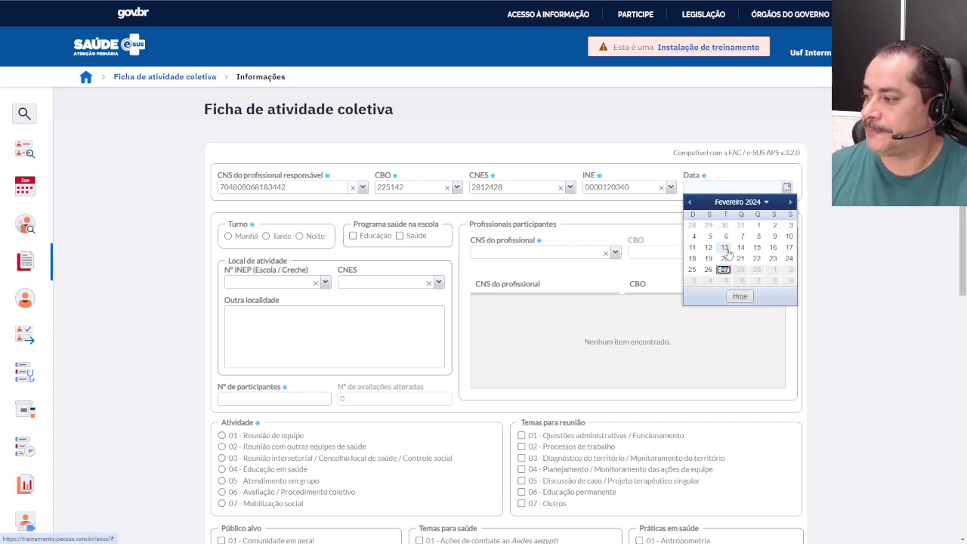
click(724, 269)
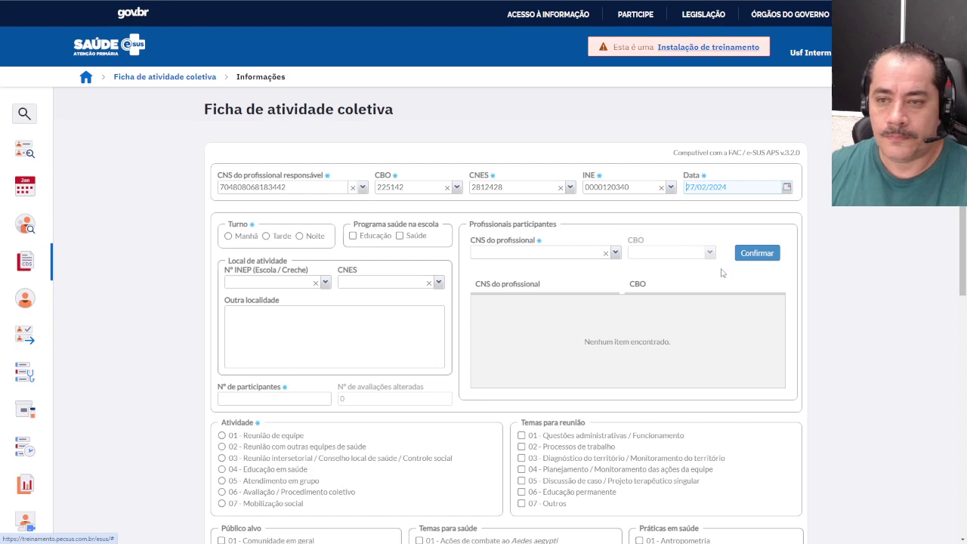
click(266, 235)
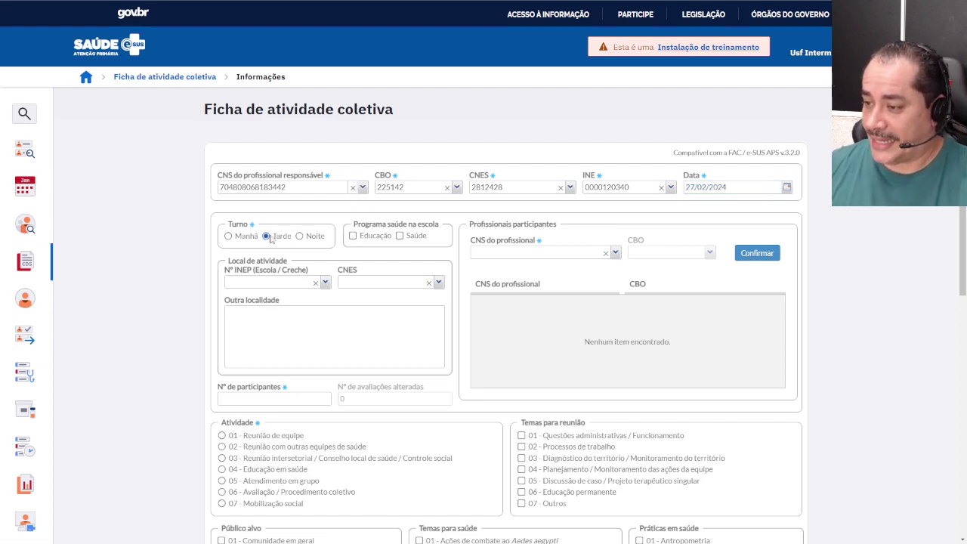
click(399, 235)
- Choose the school with Nº INEP 25129562 as the activity location and set the number of participants to 35
click(325, 282)
click(321, 300)
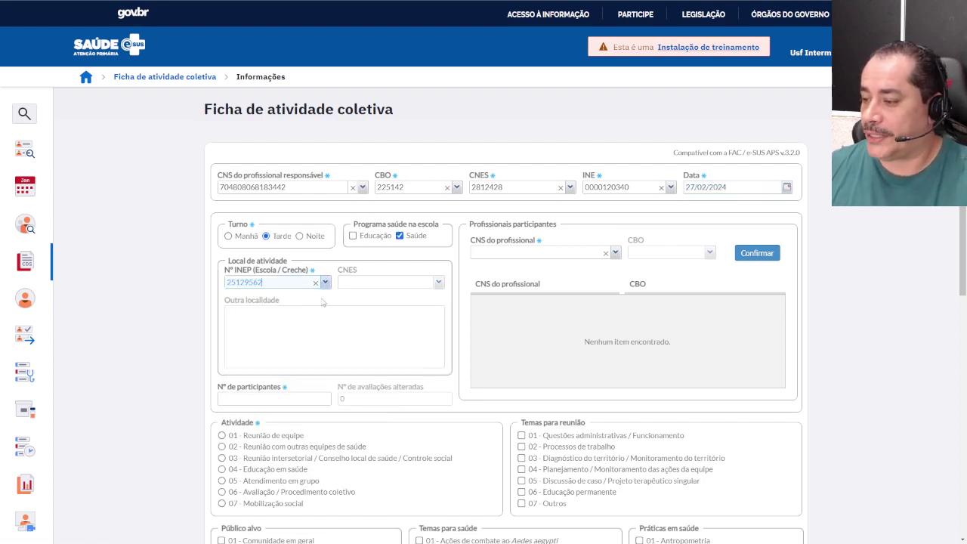
scroll(521, 299, down, 3)
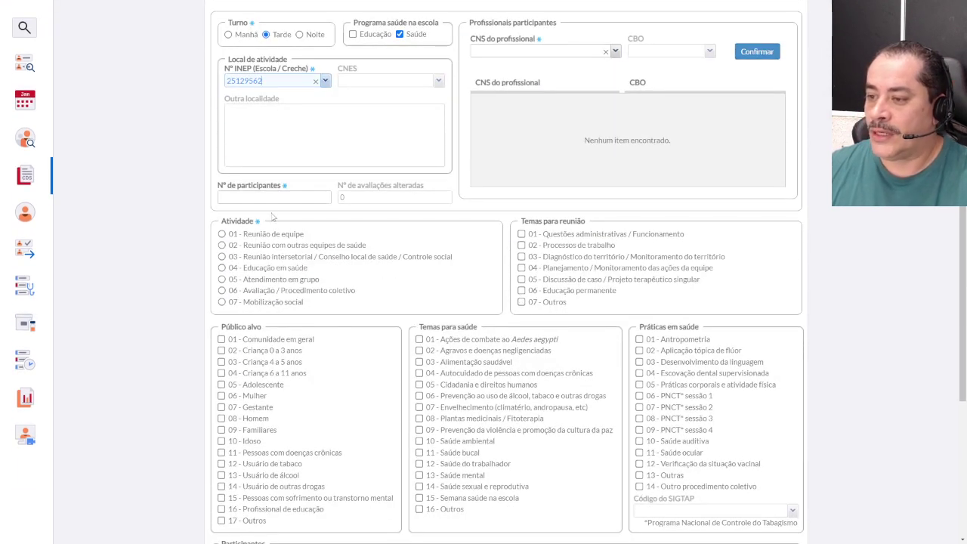
click(285, 197)
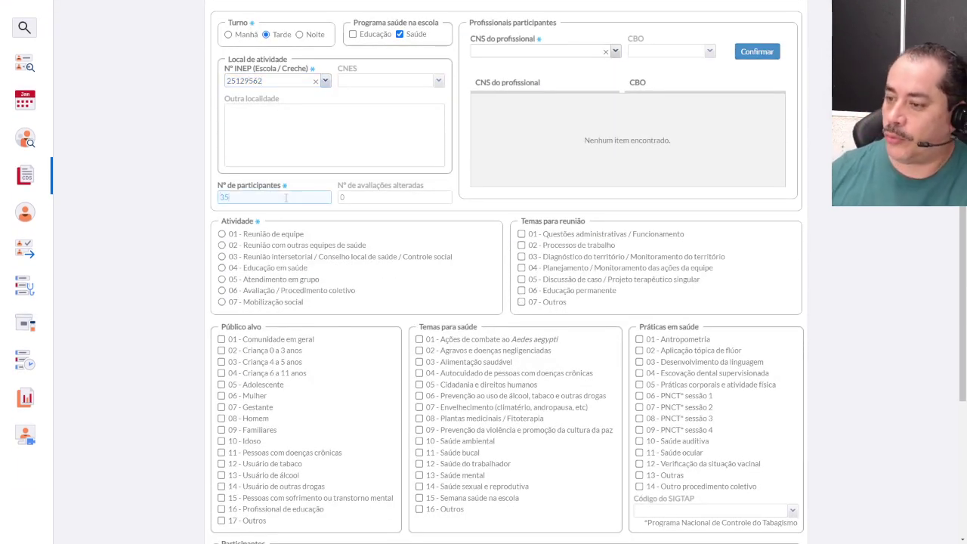
- In the third form, choose the activity 04 - Educação em saúde and the target audience 04 - Criança 6 a 11 anos
click(222, 268)
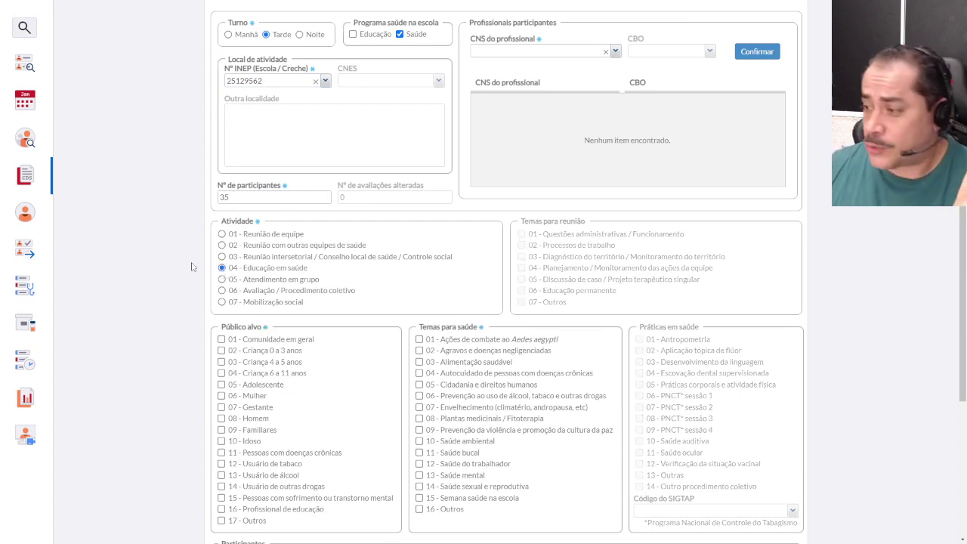
scroll(270, 261, down, 3)
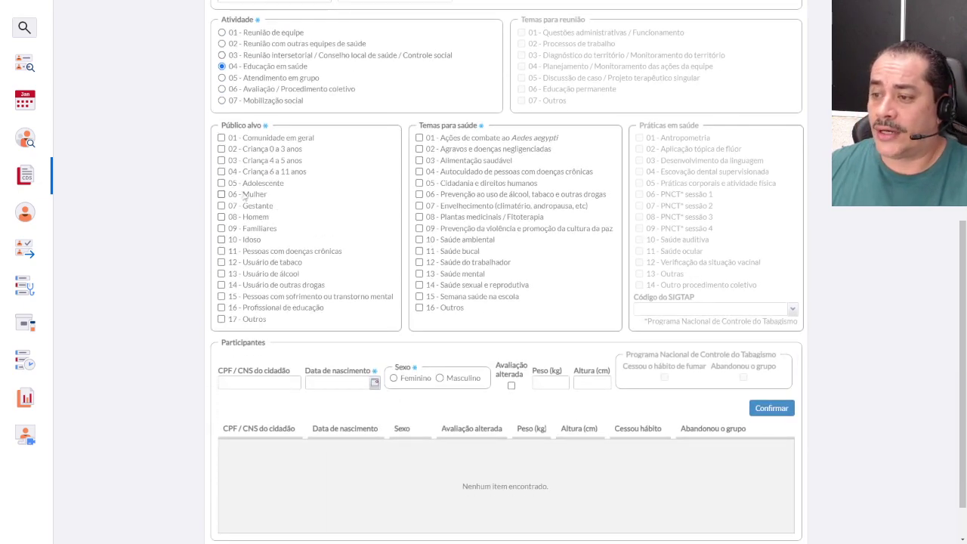
click(221, 171)
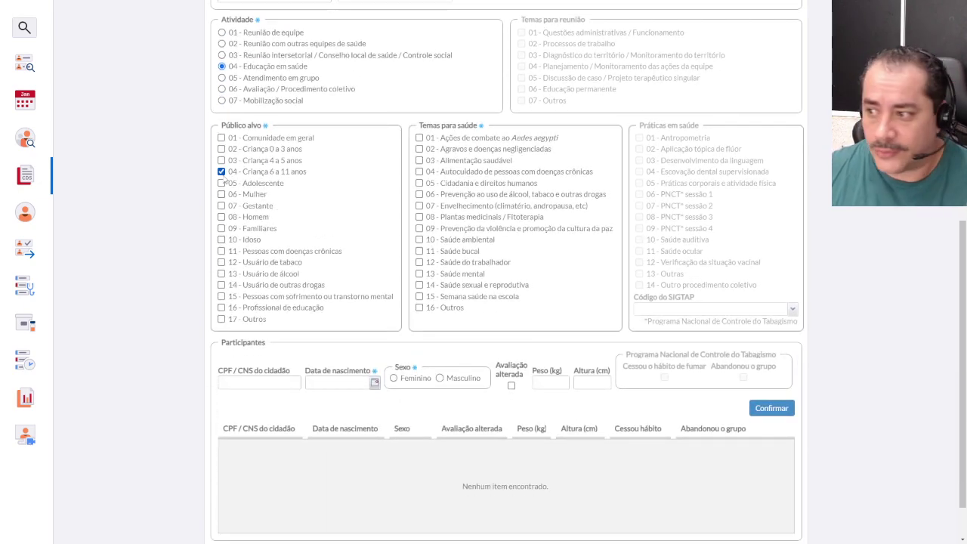
- Mark the health themes 09 - Prevenção da violência e promoção da cultura da paz and 15 - Semana saúde na escola, and save the form
click(418, 228)
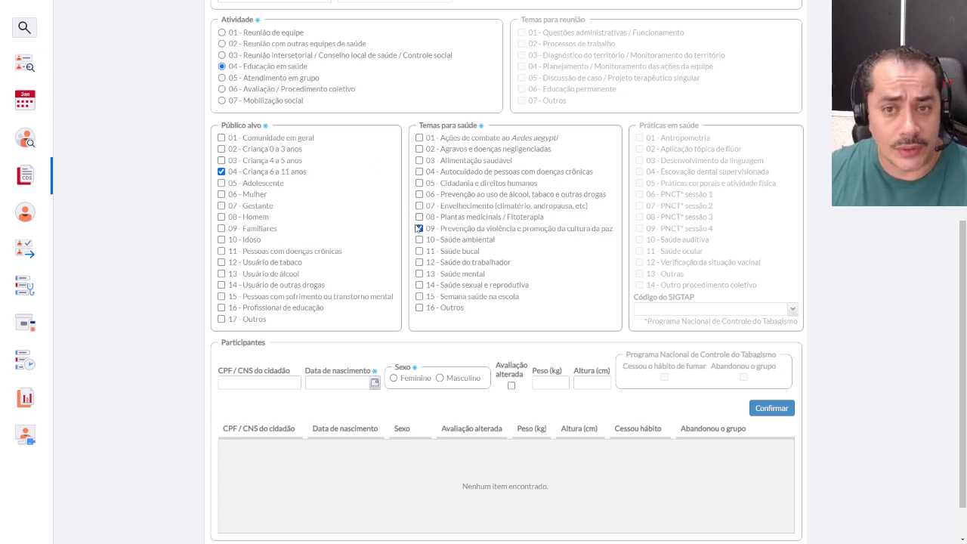
click(419, 297)
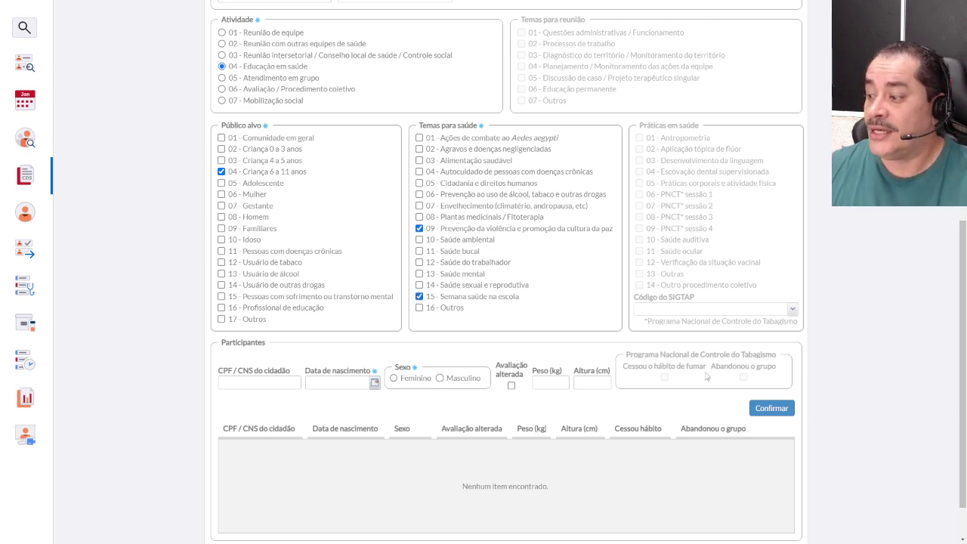
scroll(707, 378, down, 1)
click(759, 515)
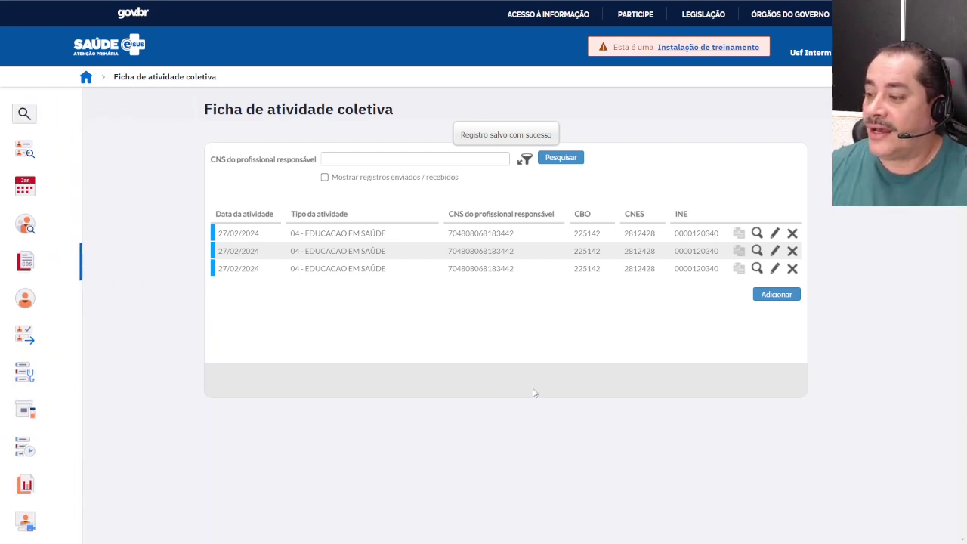
- Add a fourth form dated 27/02/2024, with the Turno set to Tarde and Saúde marked under Programa saúde na escola
key(ctrl+plus)
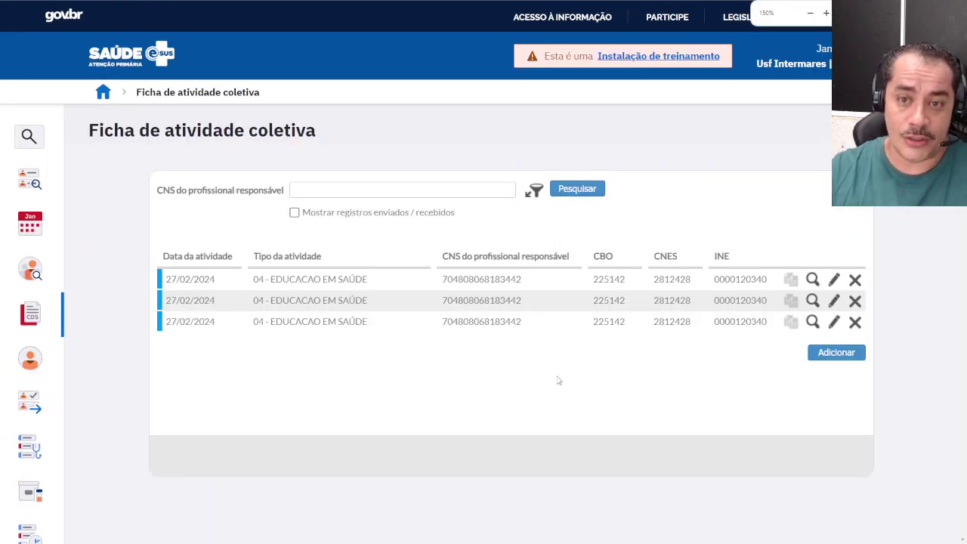
key(ctrl+plus)
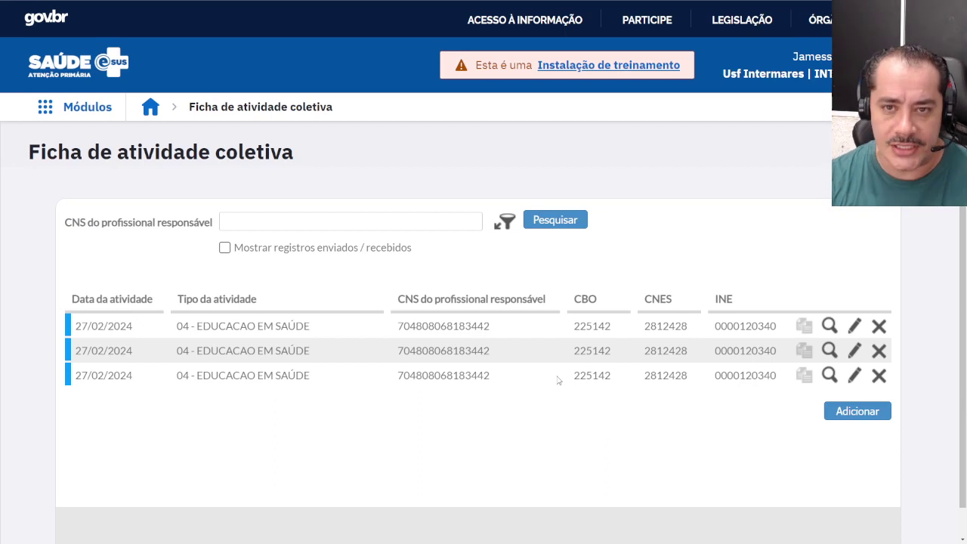
click(859, 412)
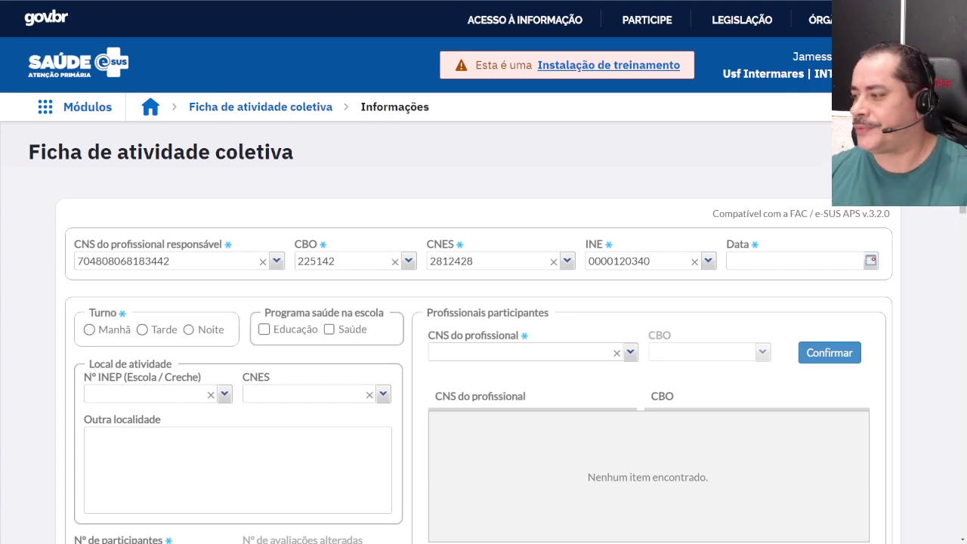
click(870, 261)
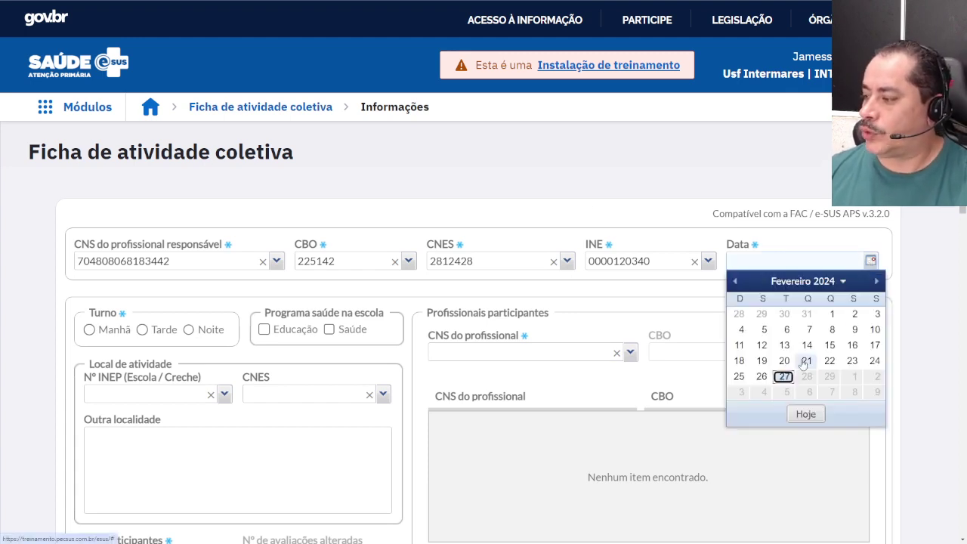
click(783, 376)
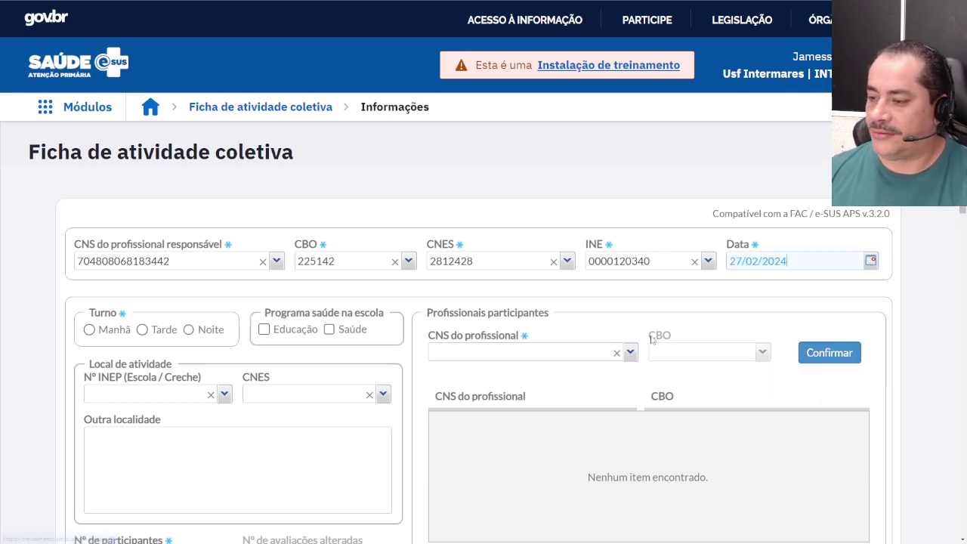
click(142, 329)
click(329, 330)
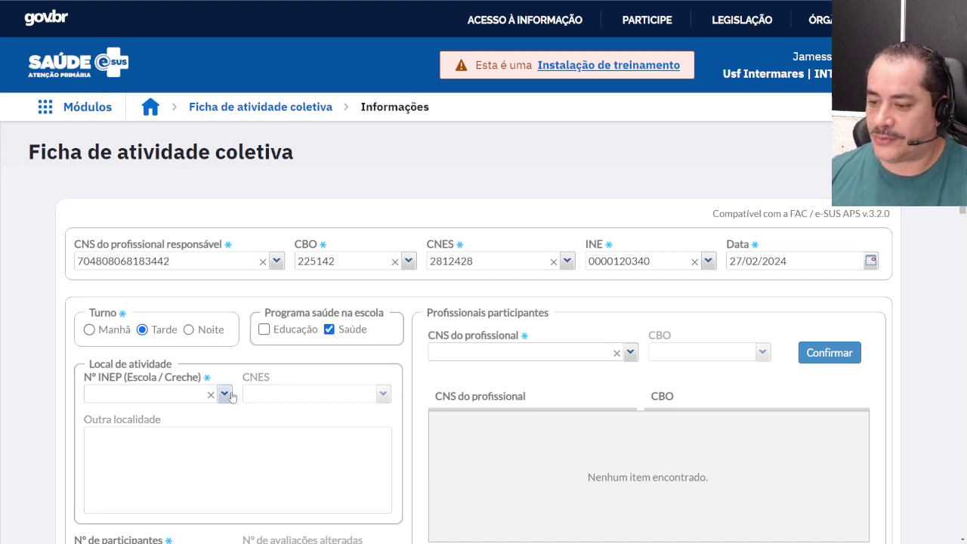
- In the fourth form, select the school with Nº INEP 25129562 and enter 35 participants
click(188, 395)
click(181, 414)
scroll(219, 256, down, 4)
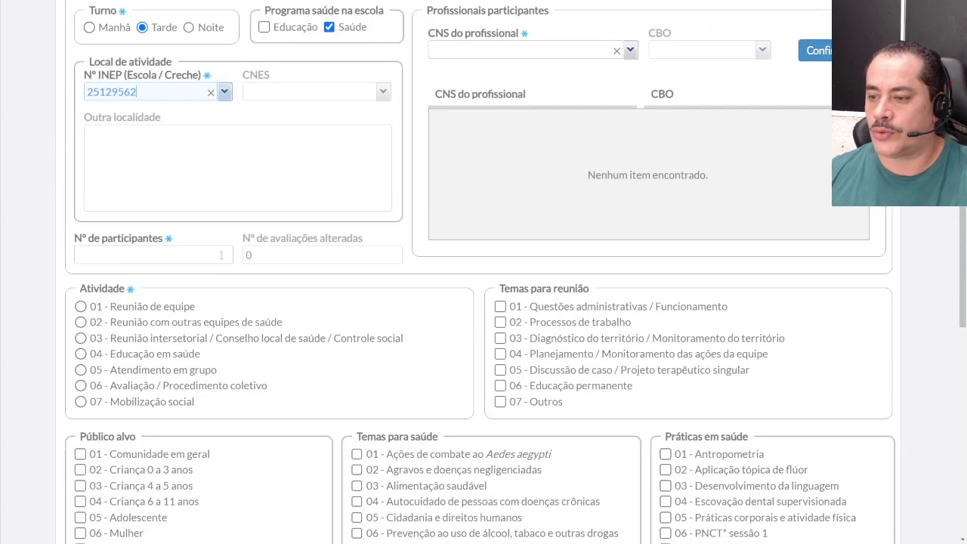
click(221, 256)
text(35)
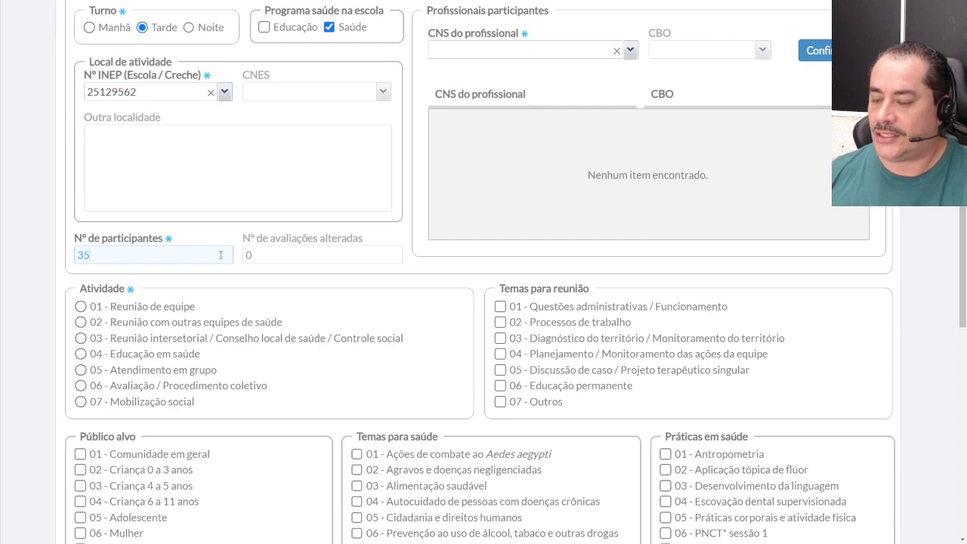
- Choose the activity 04 - Educação em saúde, the target audience 04 - Criança 6 a 11 anos and the health theme 03 - Alimentação saudável
click(81, 354)
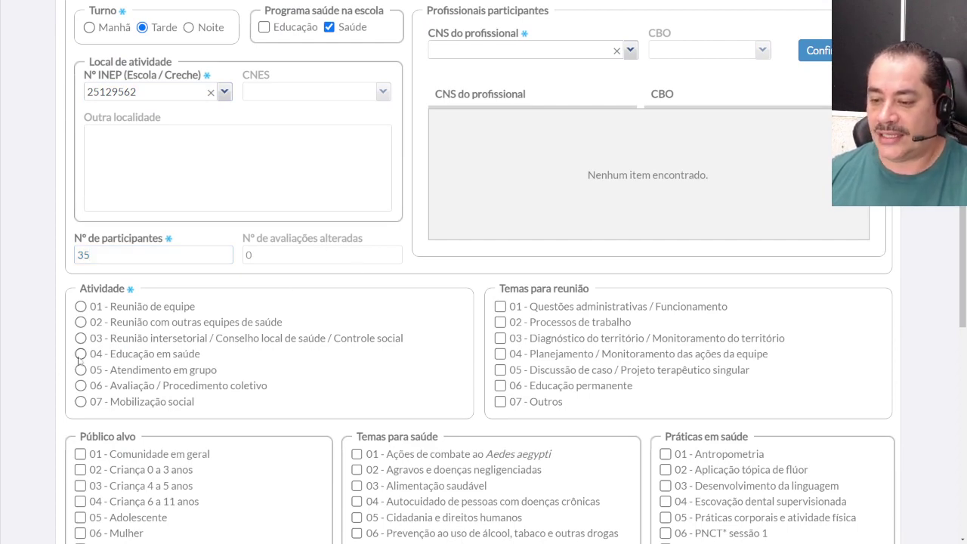
scroll(80, 359, down, 3)
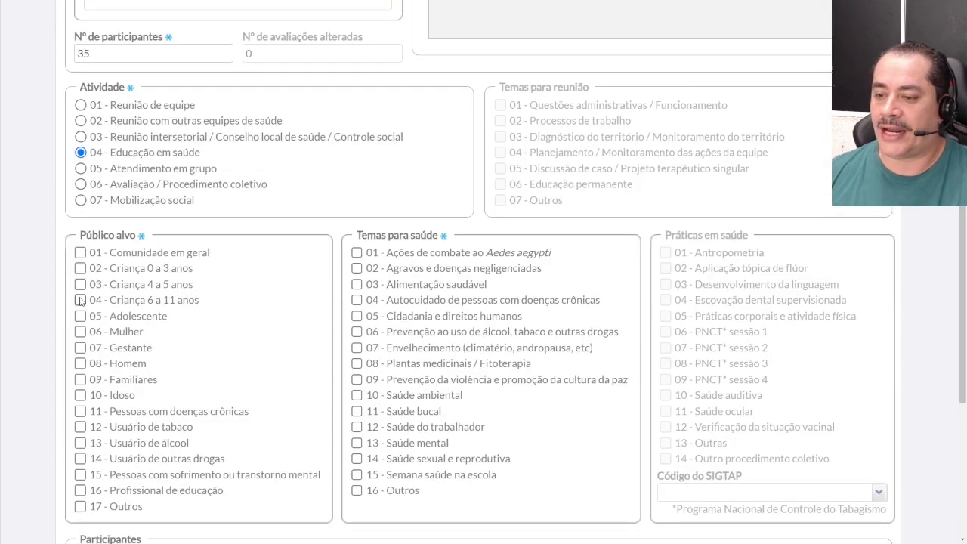
click(80, 300)
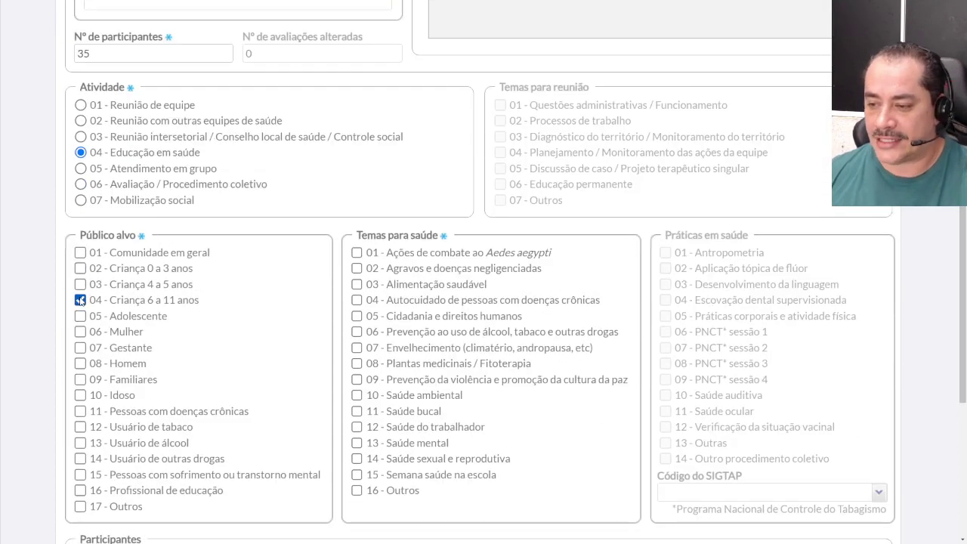
click(357, 284)
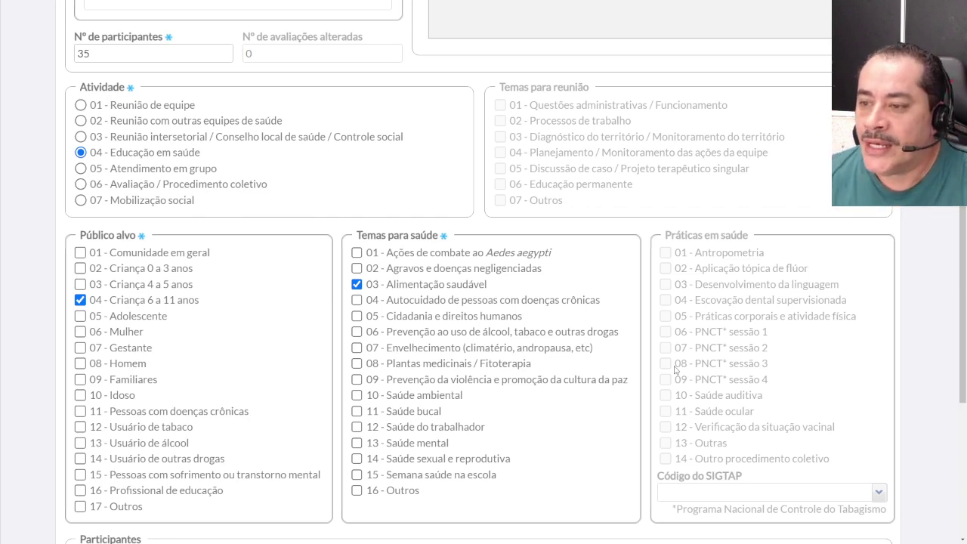
- Change the activity to 06 - Avaliação / Procedimento coletivo and unmark the health theme 03 - Alimentação saudável
click(80, 185)
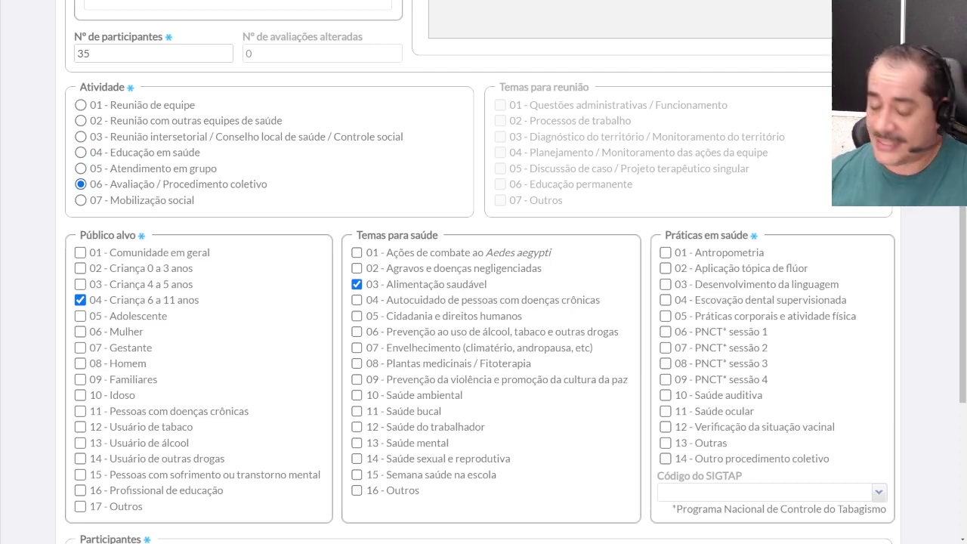
key(ctrl+plus)
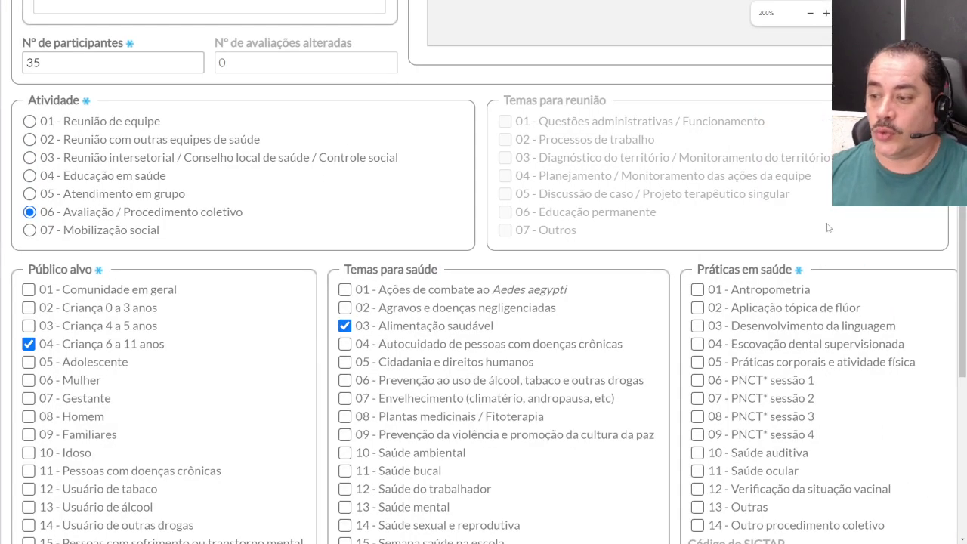
click(345, 325)
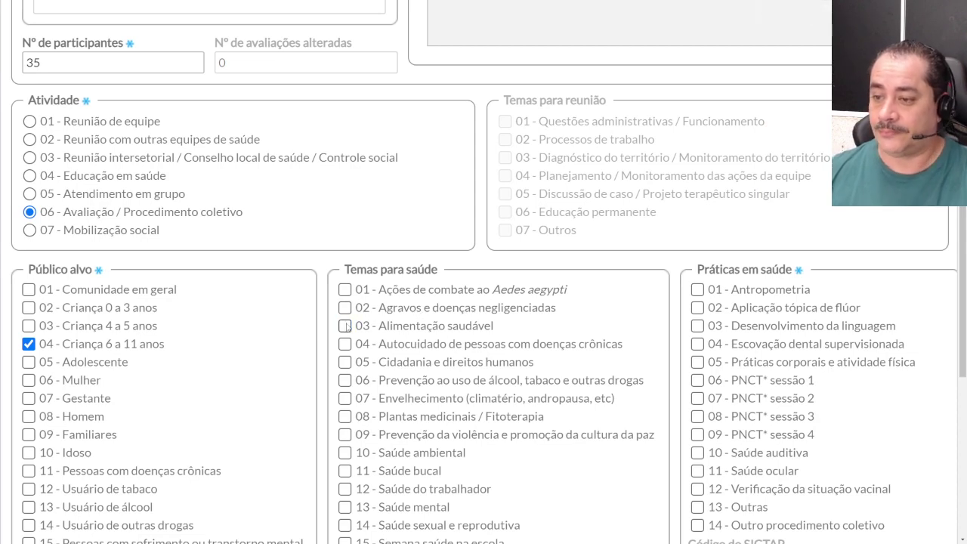
scroll(781, 323, down, 1)
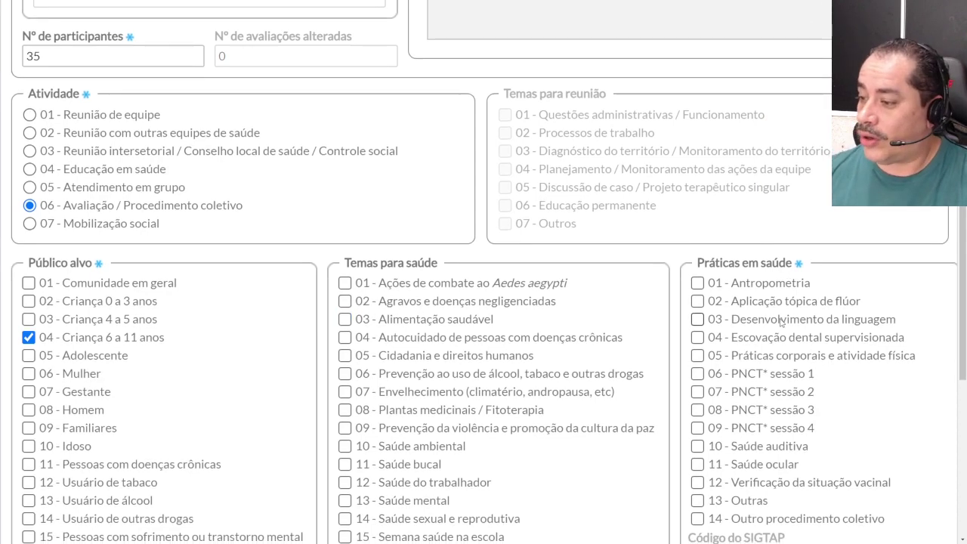
scroll(780, 323, down, 3)
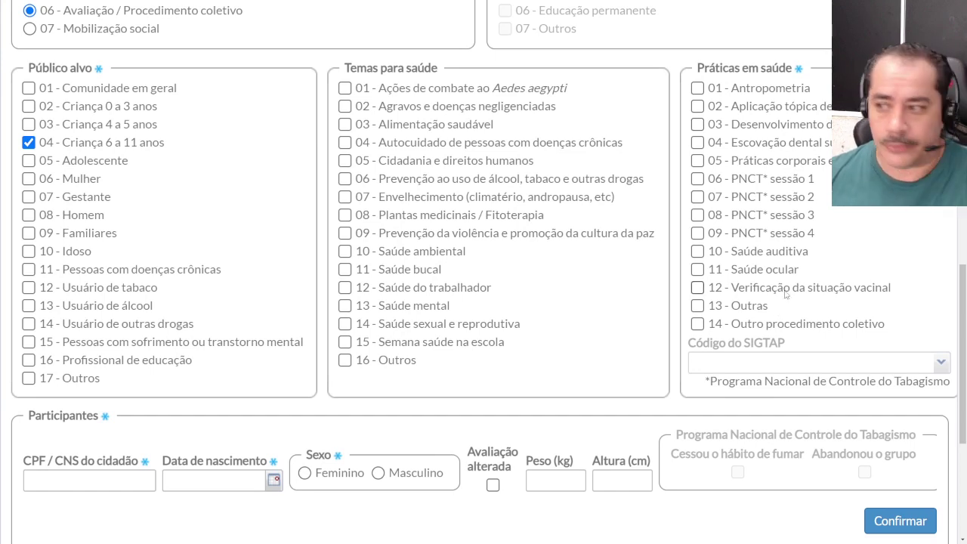
- Mark the health practice 12 - Verificação da situação vacinal and the health theme 15 - Semana saúde na escola
scroll(790, 285, up, 2)
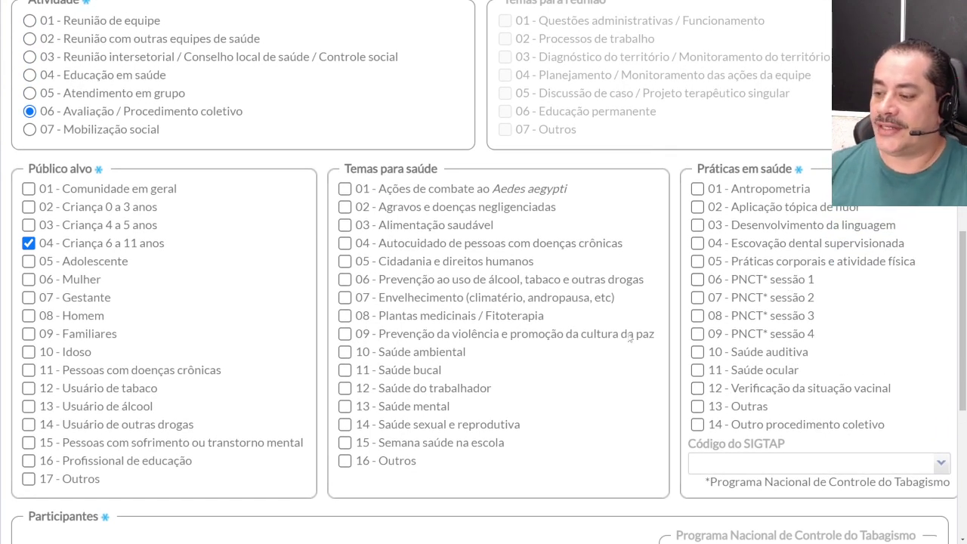
click(697, 388)
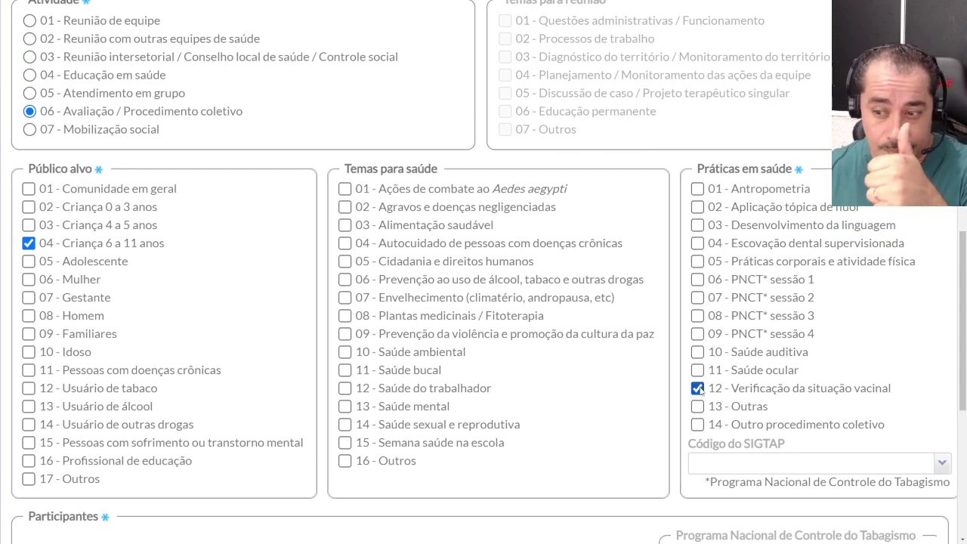
click(348, 443)
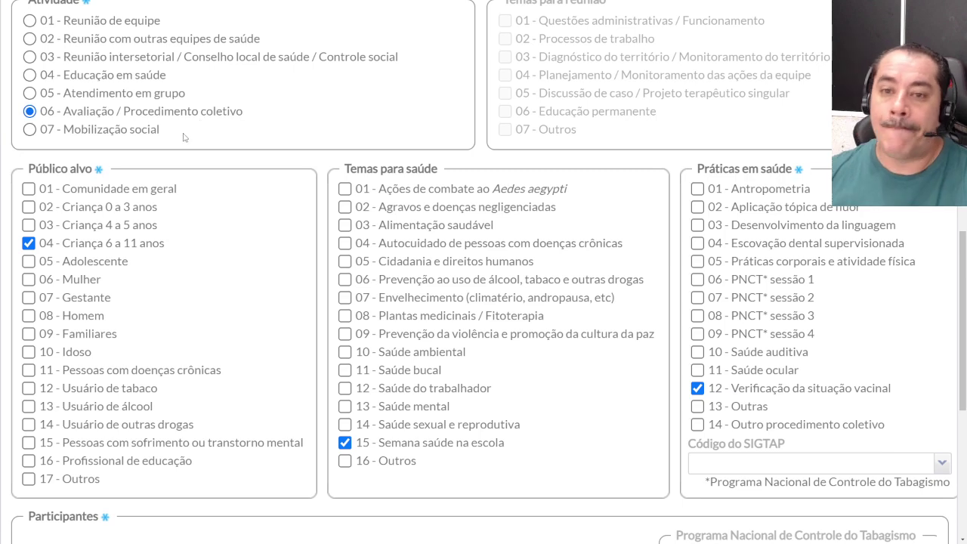
- Examine the Participantes section's required fields alongside the activity, target audience, theme and practice marked in the form
scroll(181, 142, down, 3)
scroll(181, 142, down, 3)
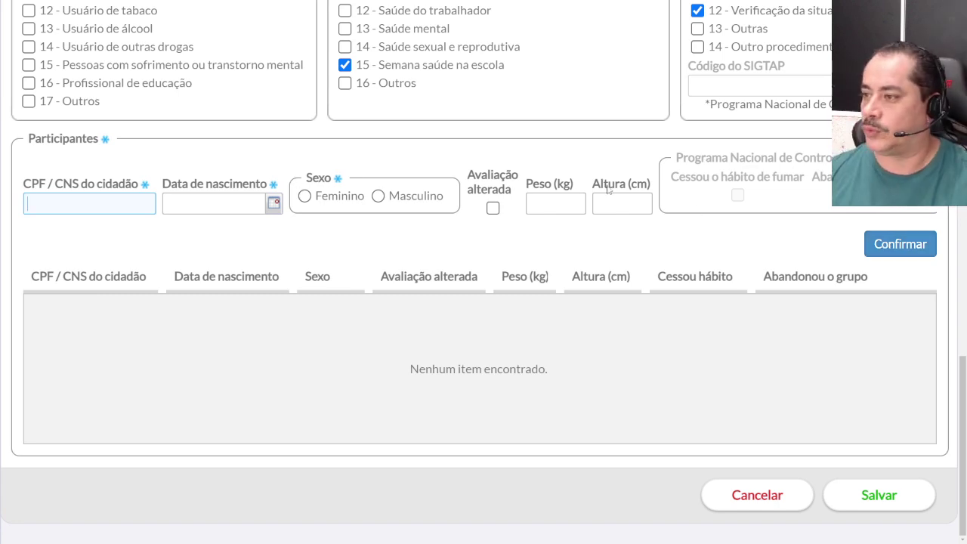
scroll(602, 183, up, 2)
scroll(602, 182, up, 1)
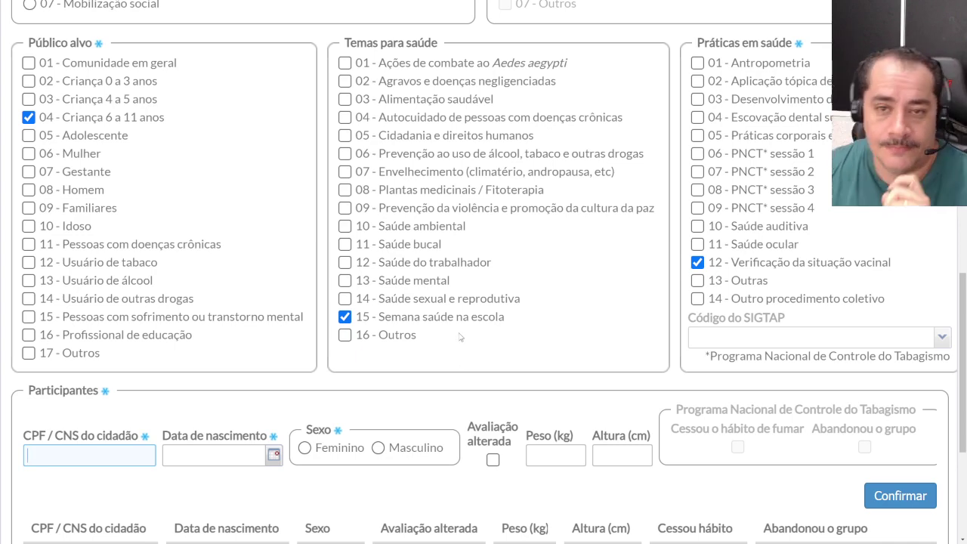
scroll(531, 301, down, 5)
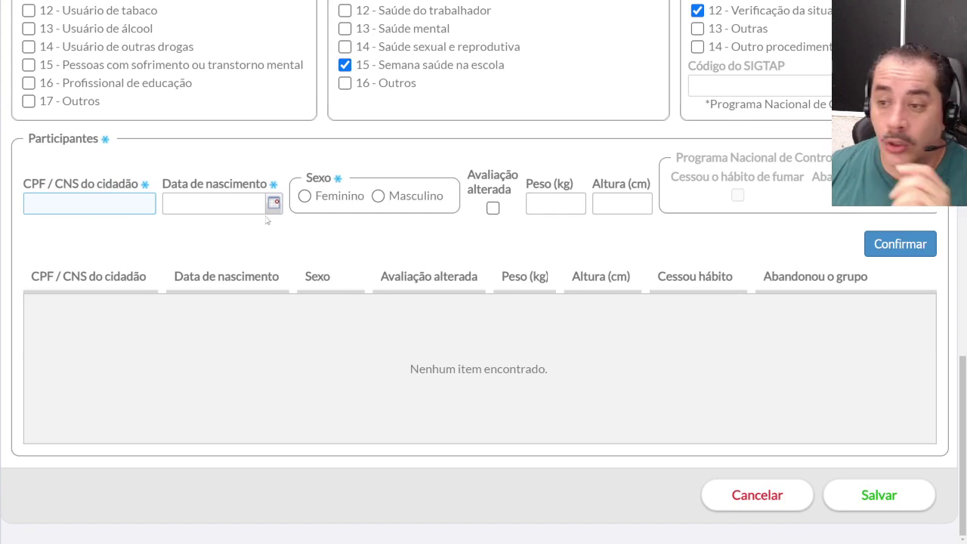
scroll(161, 186, up, 7)
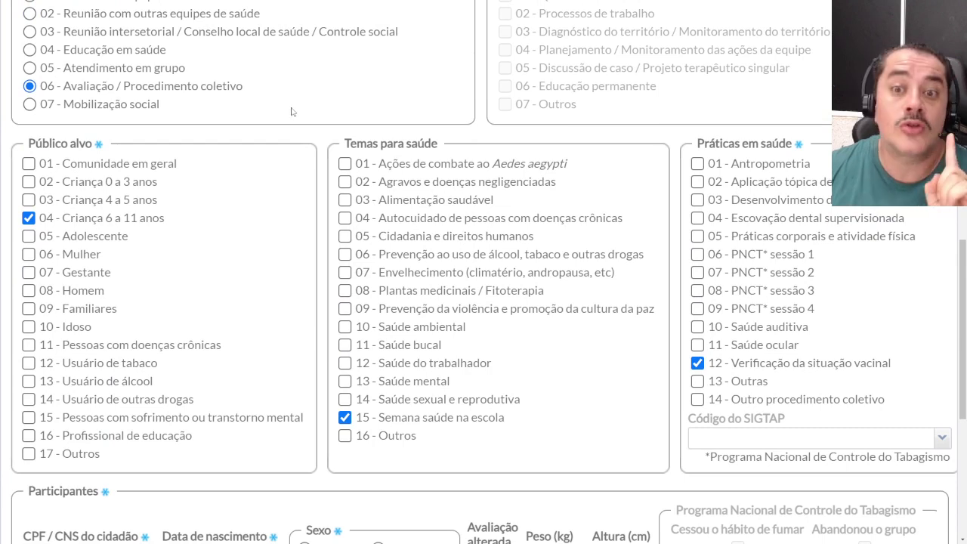
scroll(496, 163, down, 7)
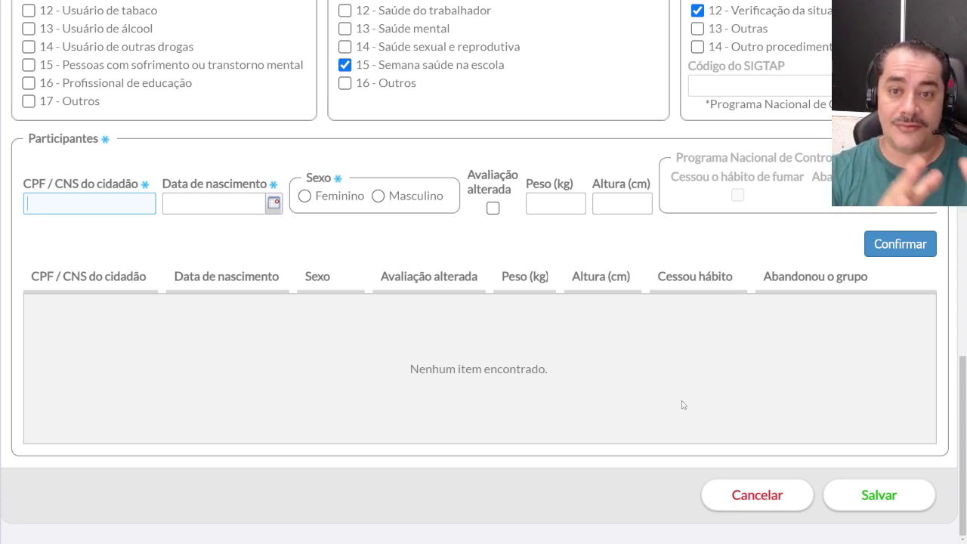
- Review the form from the activity choice up to its header and highlight the team's INE value
scroll(718, 367, up, 6)
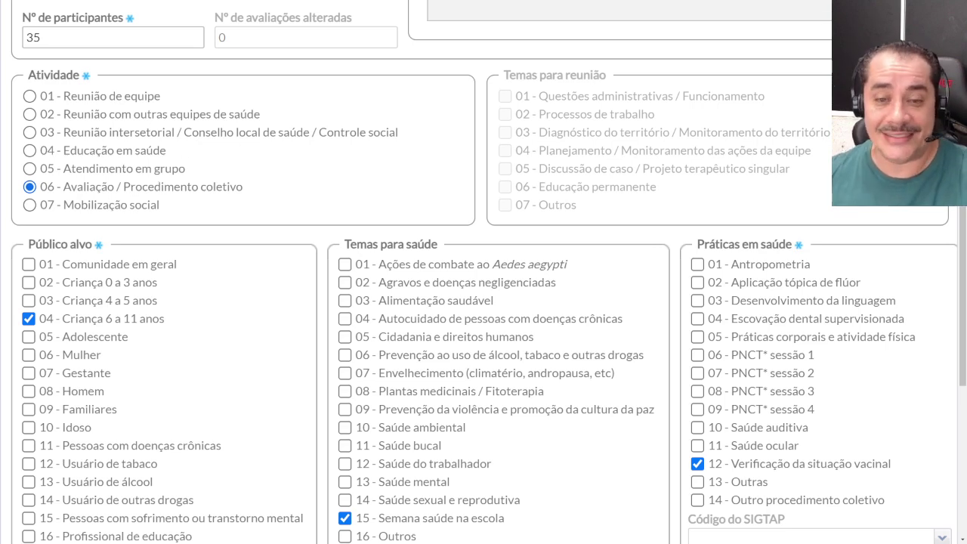
scroll(590, 229, up, 7)
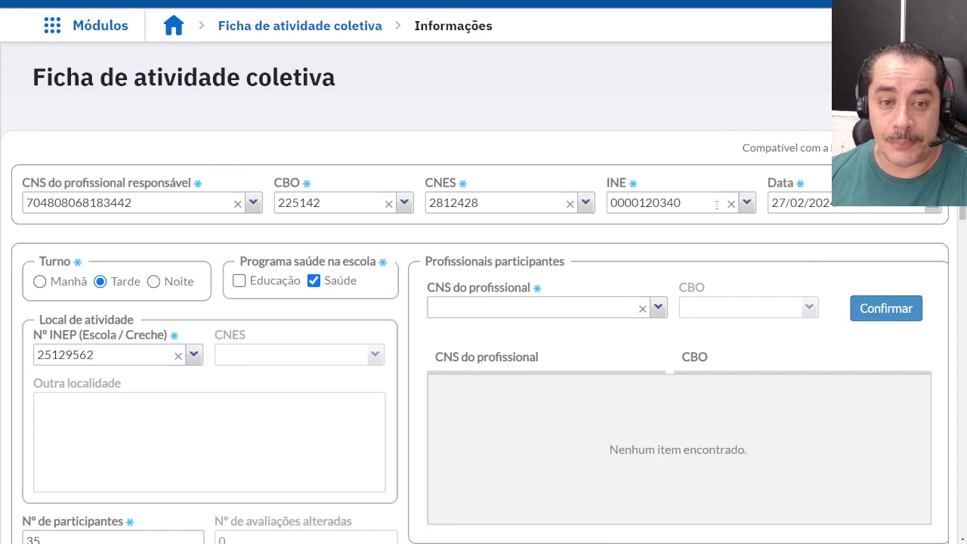
drag(703, 205, 608, 201)
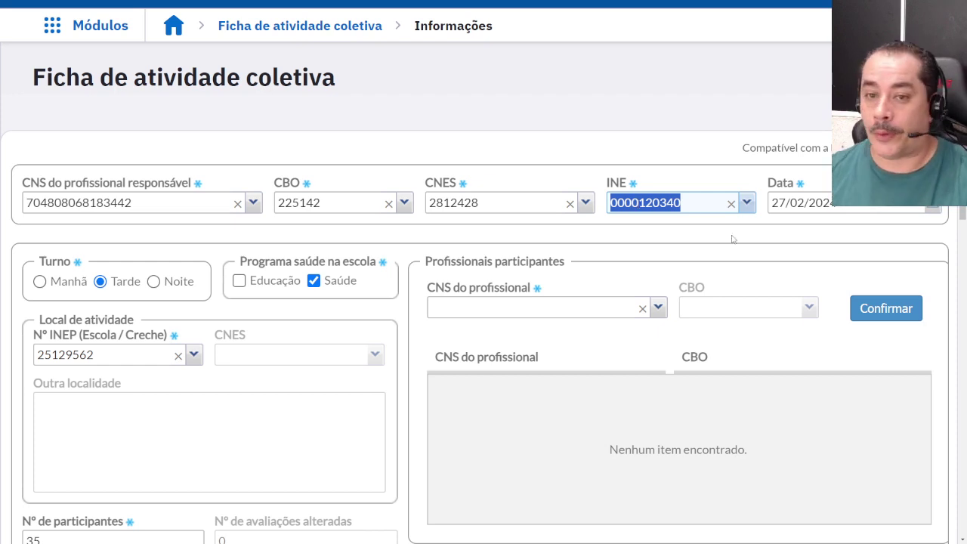
- Switch to the Canva design semana de saúde na escola 2024 and present its closing Obrigado! slide in full screen
click(574, 85)
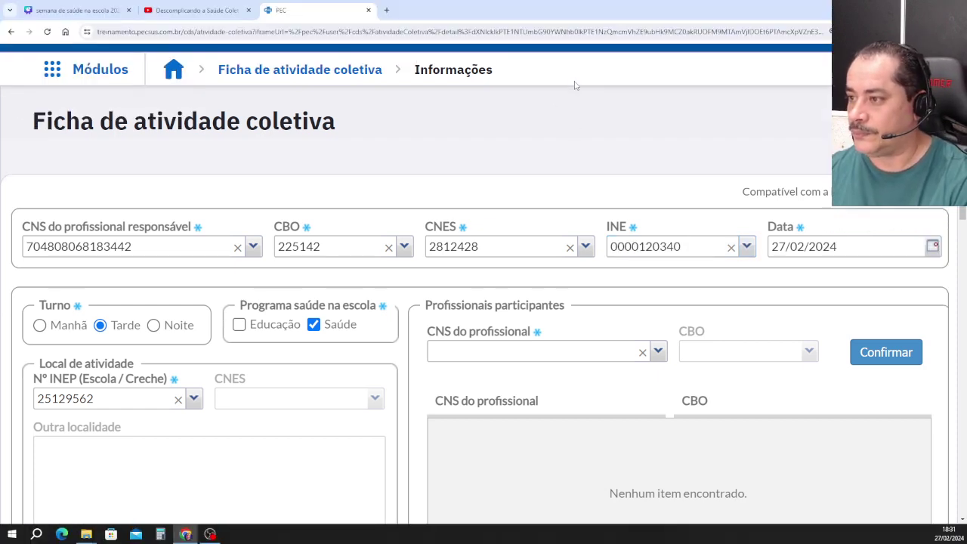
click(97, 12)
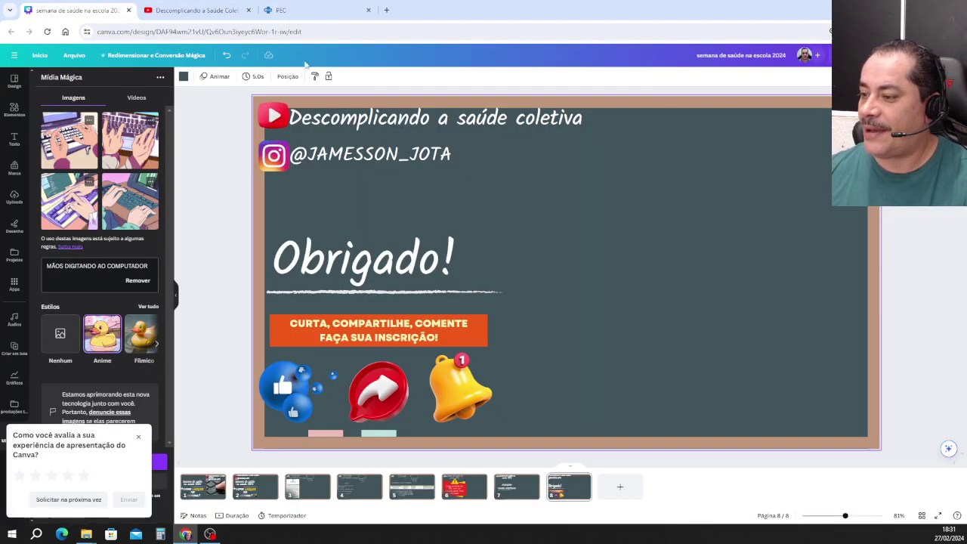
click(891, 55)
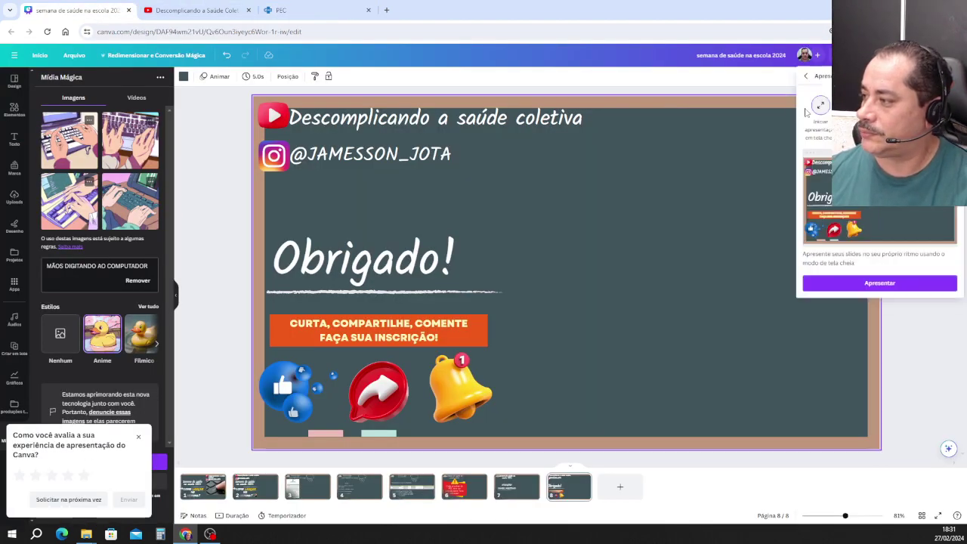
click(889, 284)
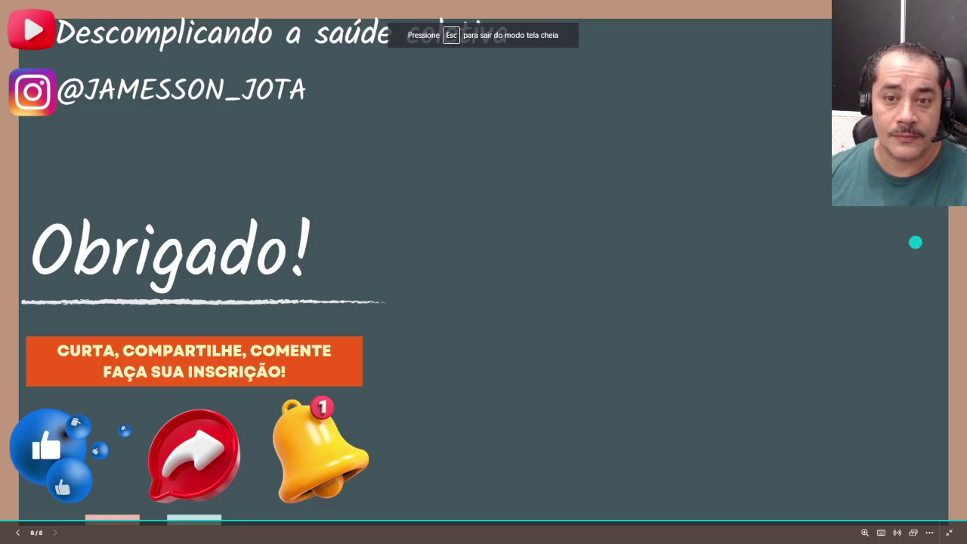